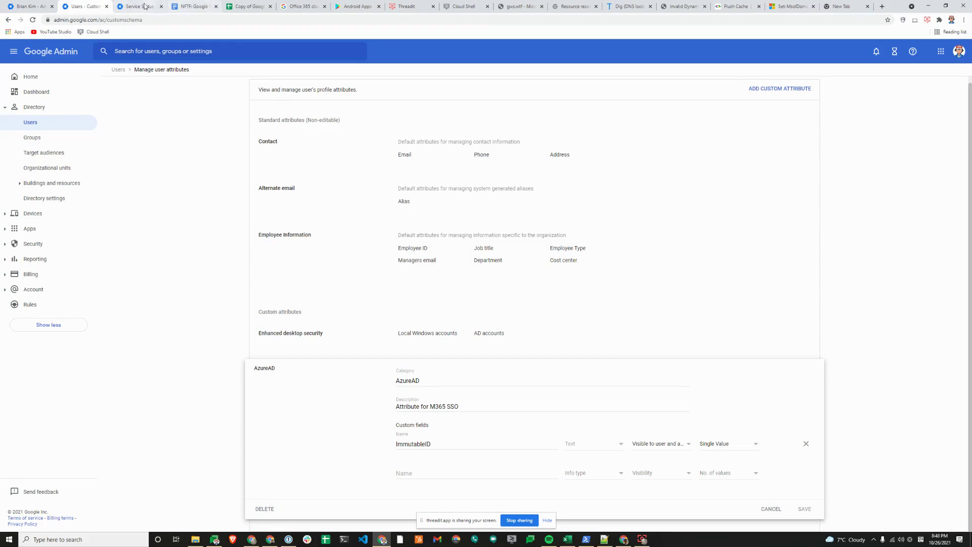
# Open the Office 365 app's Service provider details, showing Name ID PERSISTENT mapped to AzureAD > ImmutableID
pyautogui.click(145, 6)
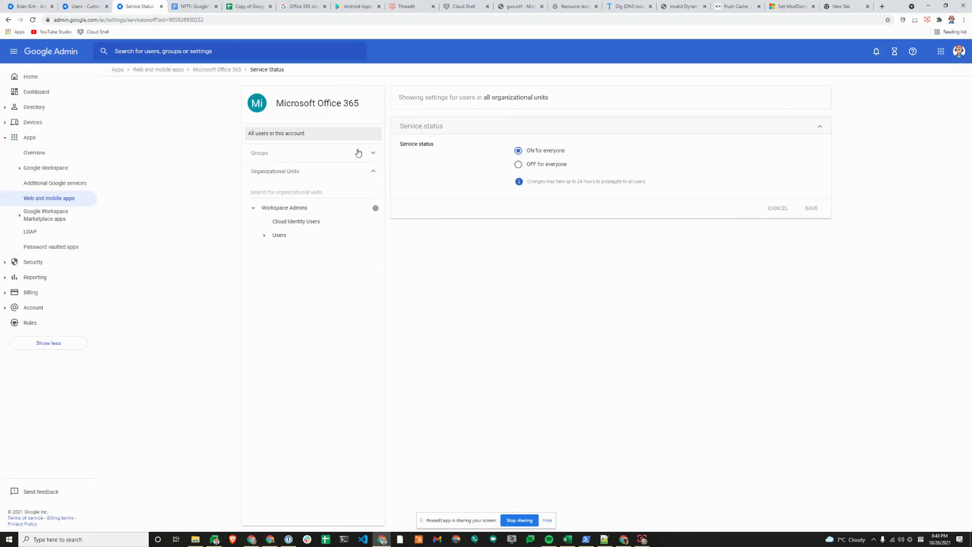
pyautogui.click(210, 70)
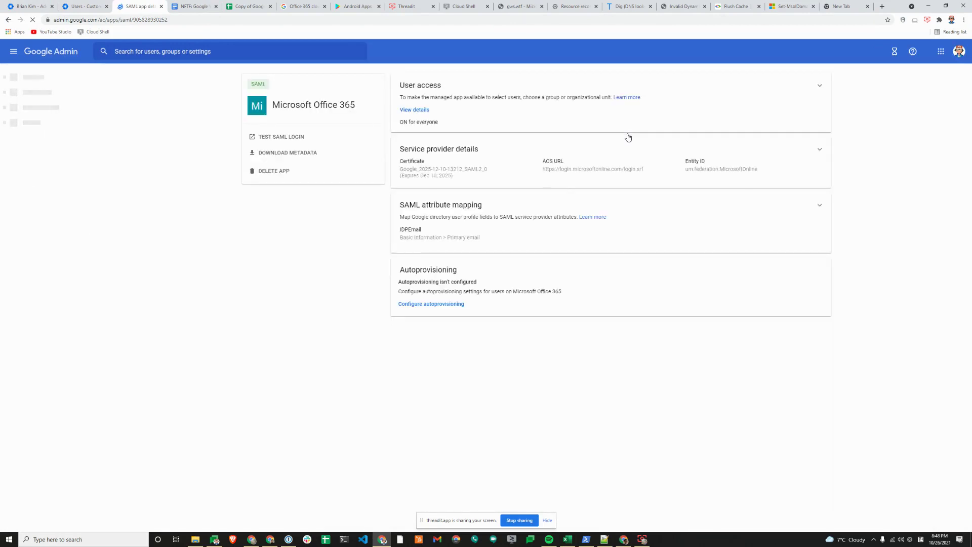
pyautogui.click(547, 520)
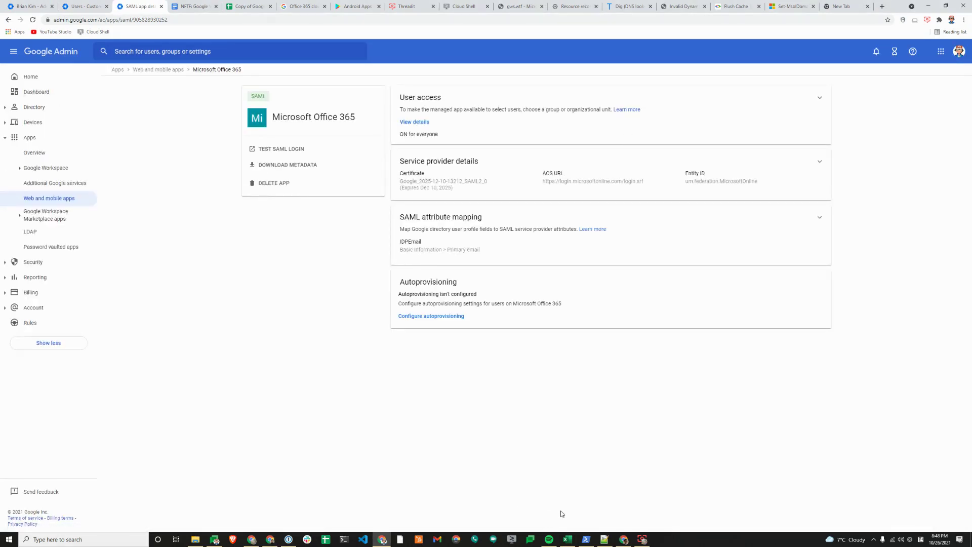
pyautogui.click(772, 240)
pyautogui.click(508, 178)
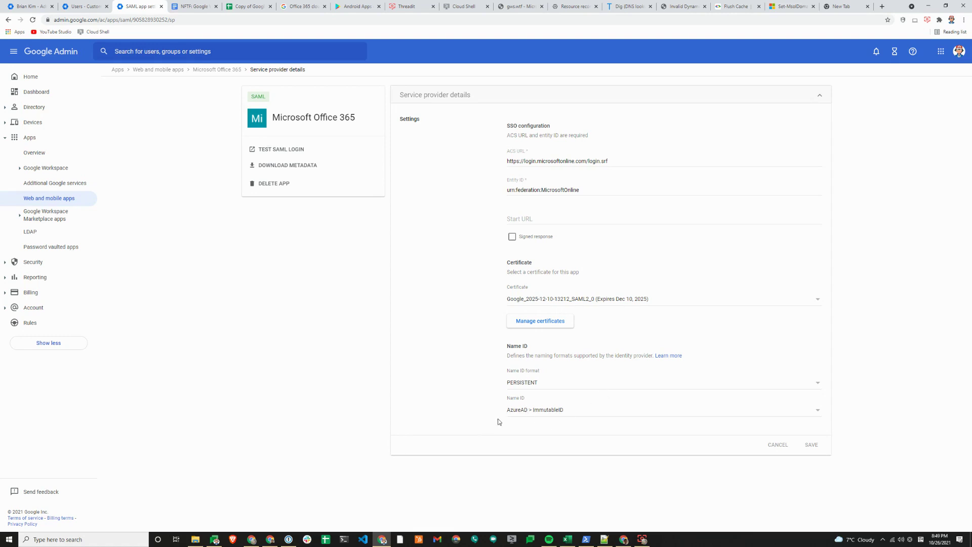
pyautogui.click(28, 6)
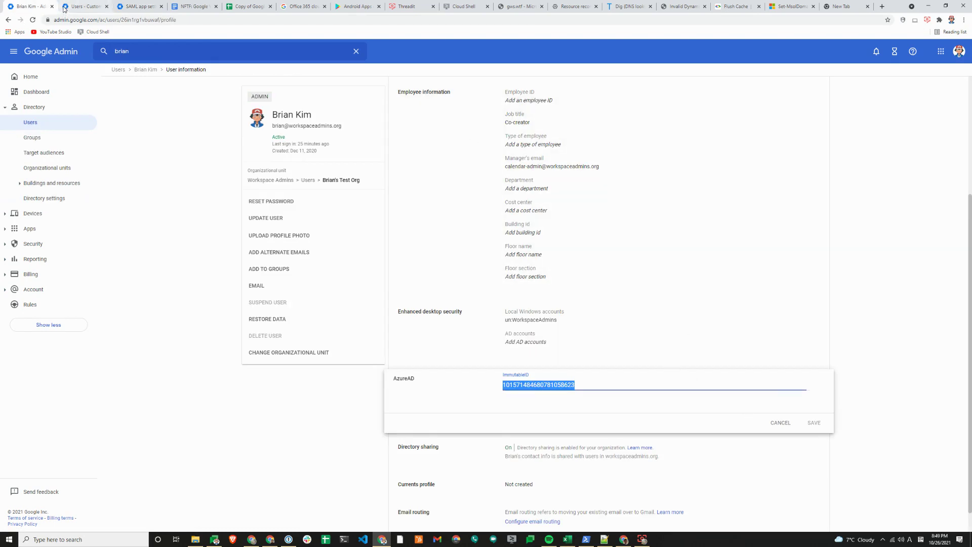
pyautogui.click(81, 6)
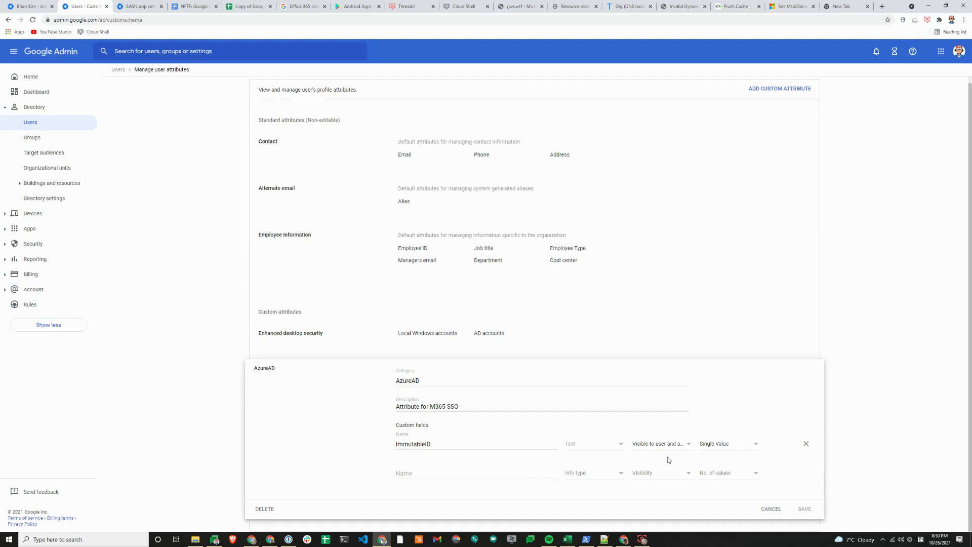
pyautogui.click(771, 509)
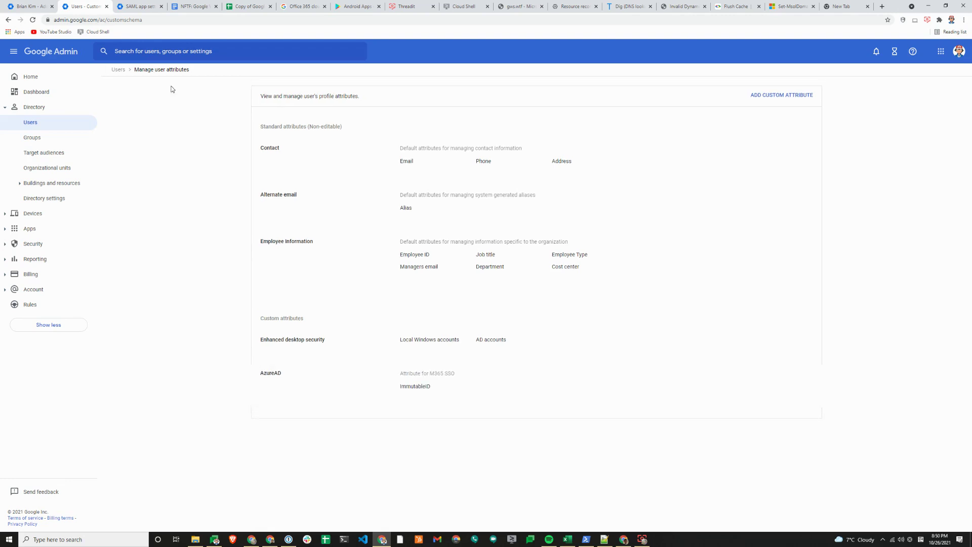
pyautogui.click(34, 7)
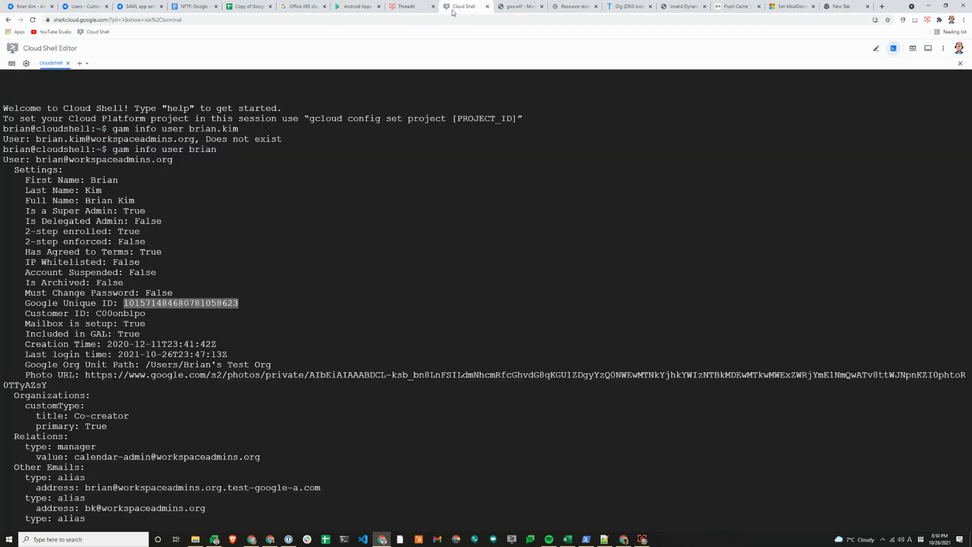
pyautogui.click(463, 6)
pyautogui.click(142, 7)
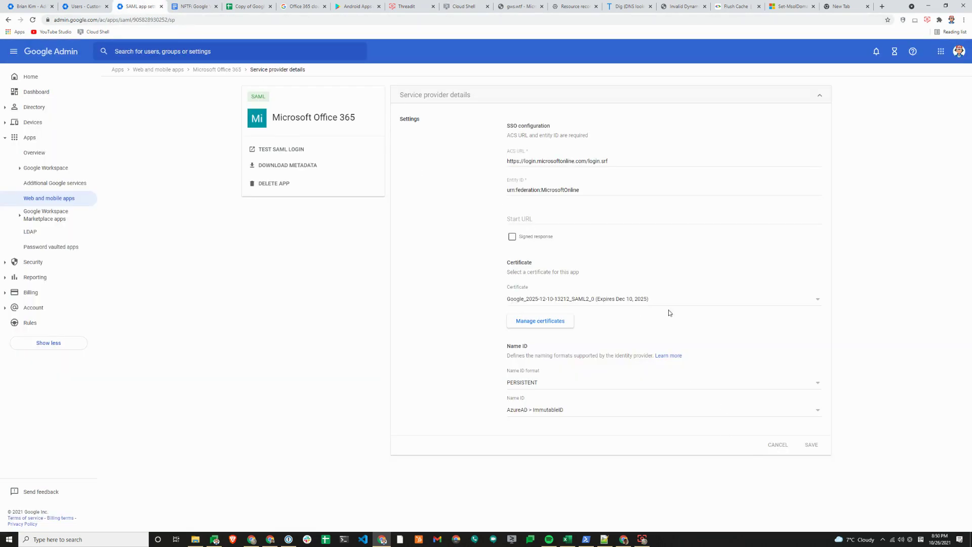
# Review the SAML attribute mapping IDPEmail → Primary email, then return to the Microsoft Office 365 overview
pyautogui.click(212, 70)
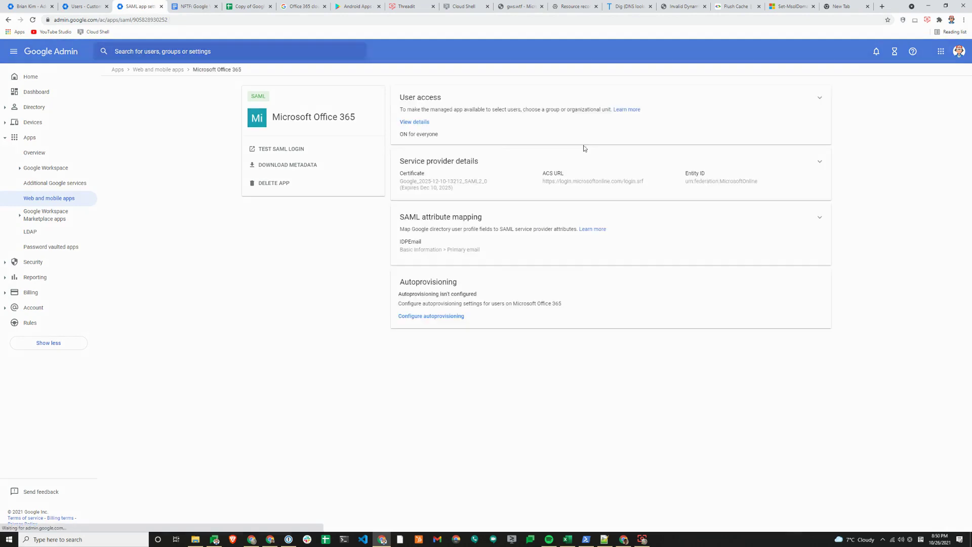
pyautogui.click(529, 228)
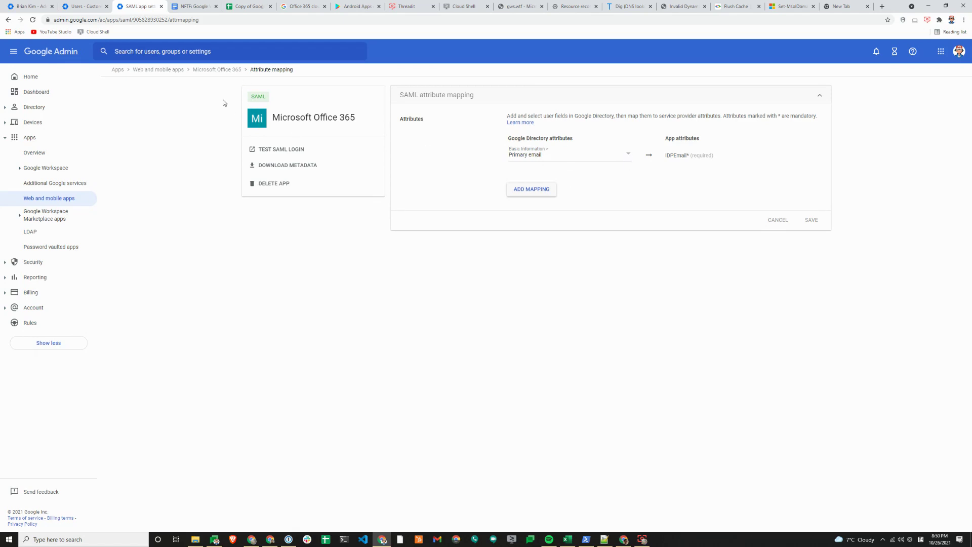
pyautogui.click(228, 72)
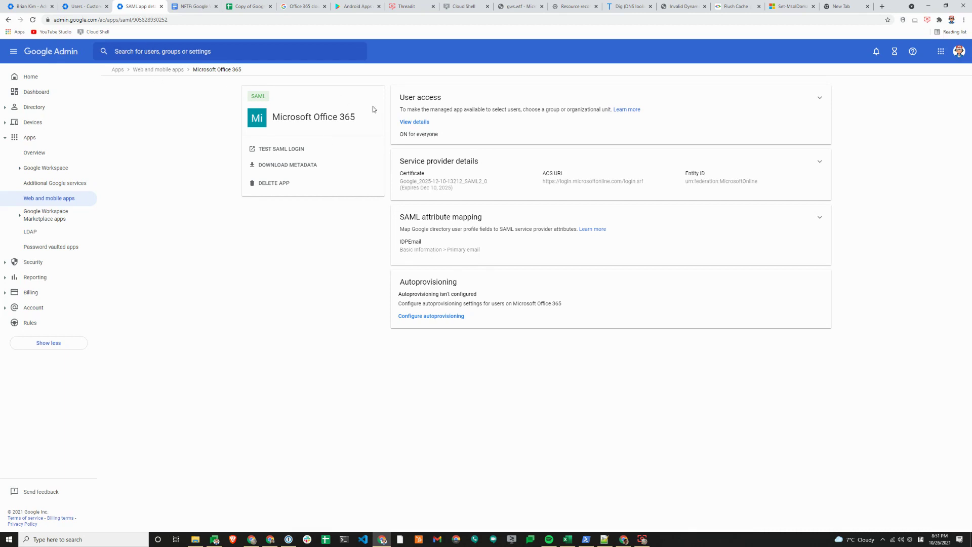
# Open Security > Settings > SSO for SAML applications to view SSO URL, entity ID and certificate
pyautogui.click(13, 51)
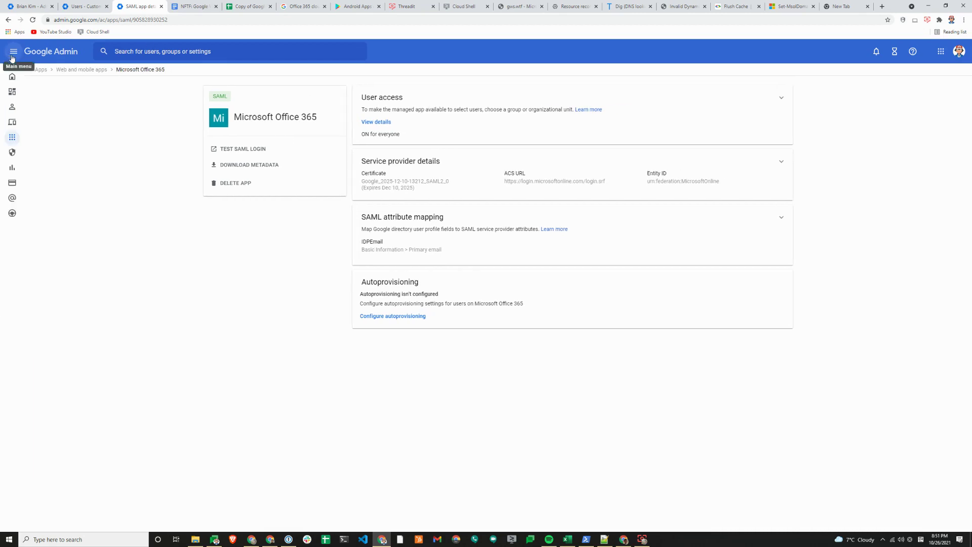
pyautogui.click(24, 53)
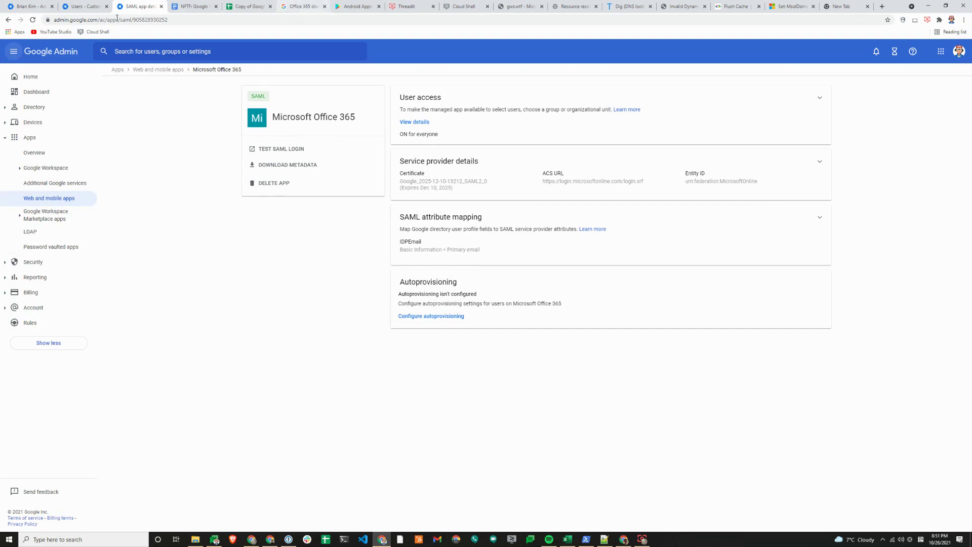
pyautogui.click(9, 265)
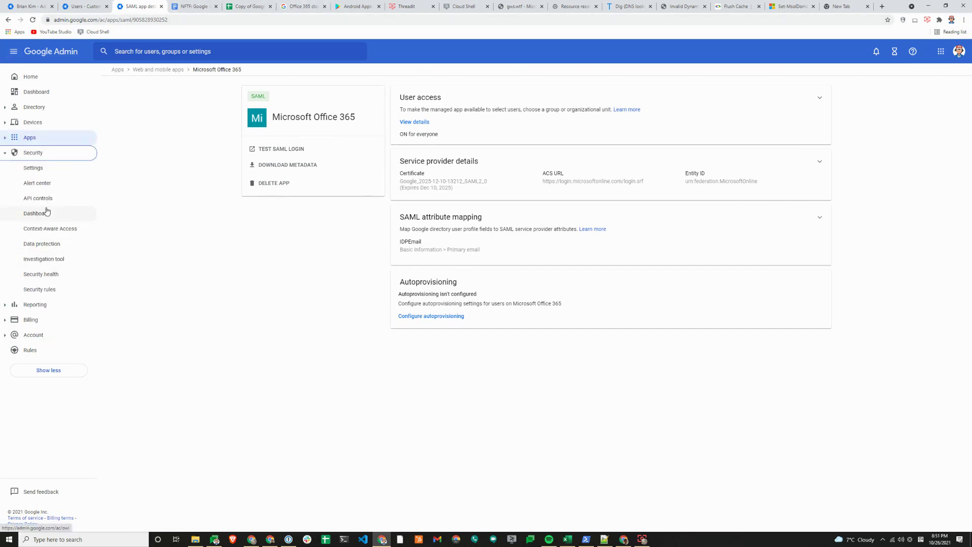
pyautogui.click(34, 168)
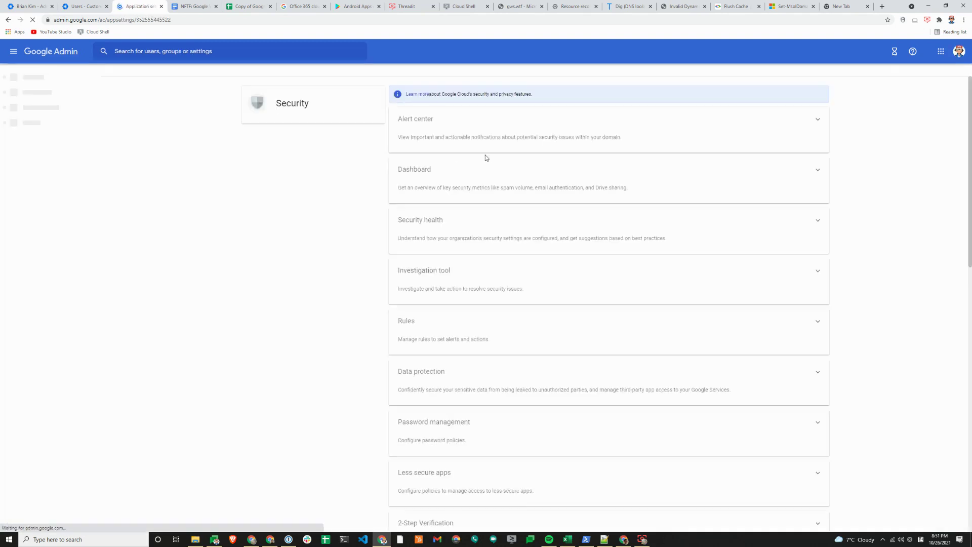
pyautogui.scroll(-10, 599, 343)
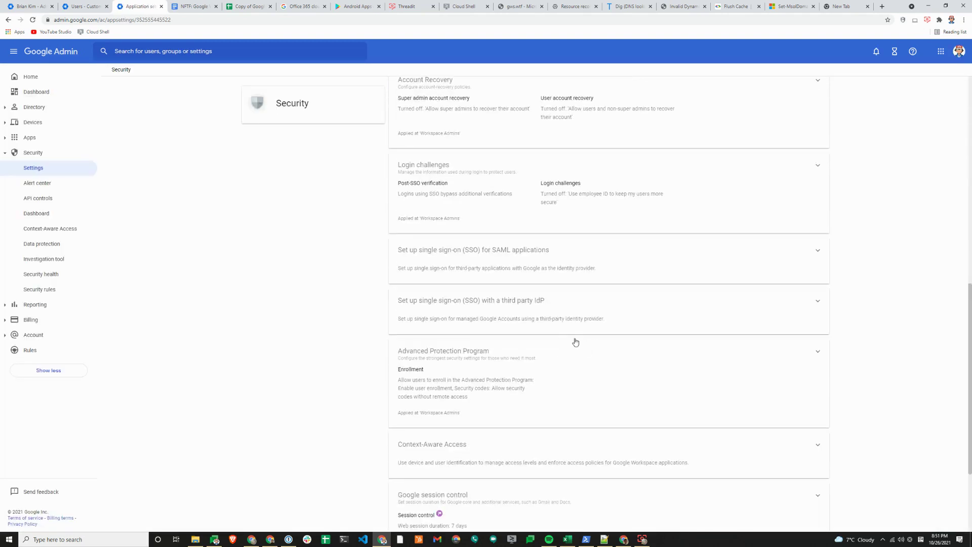
pyautogui.click(508, 272)
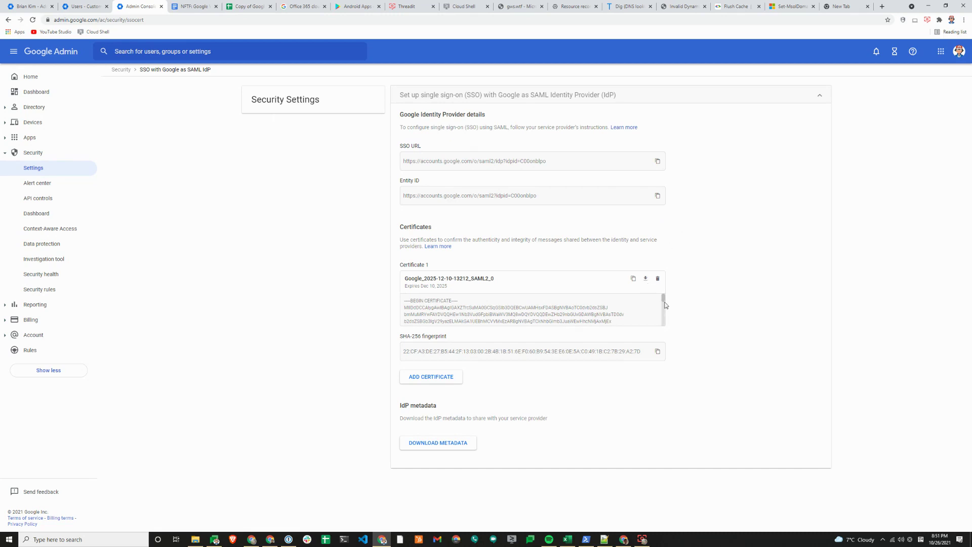
pyautogui.moveTo(664, 303); pyautogui.dragTo(667, 331)
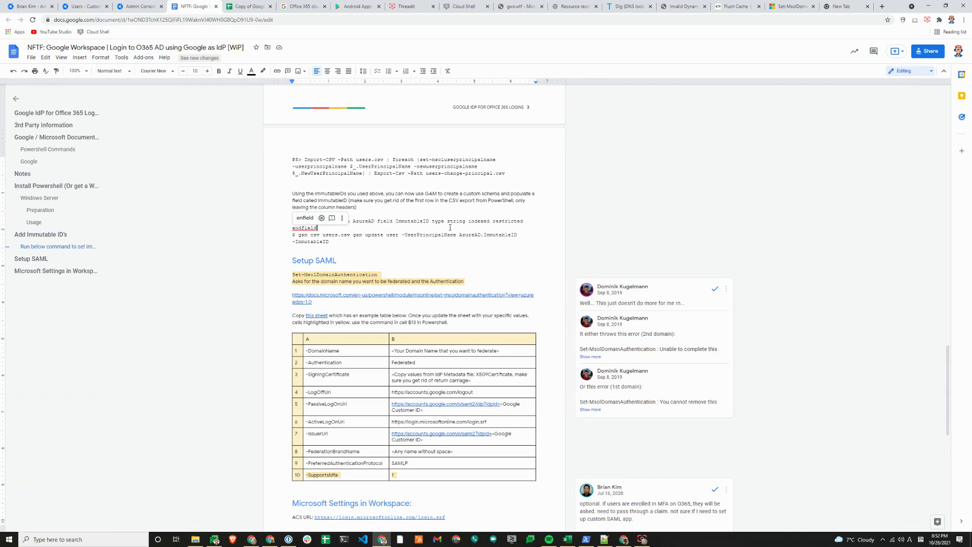
# Scroll the guide to the Setup SAML table of Set-MsolDomainAuthentication parameters
pyautogui.scroll(4, 482, 238)
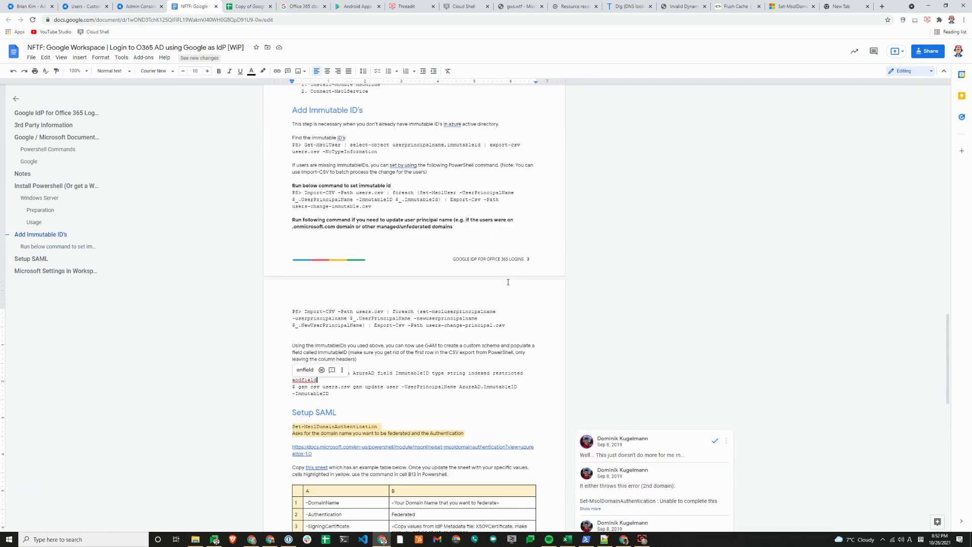
pyautogui.scroll(-3, 507, 278)
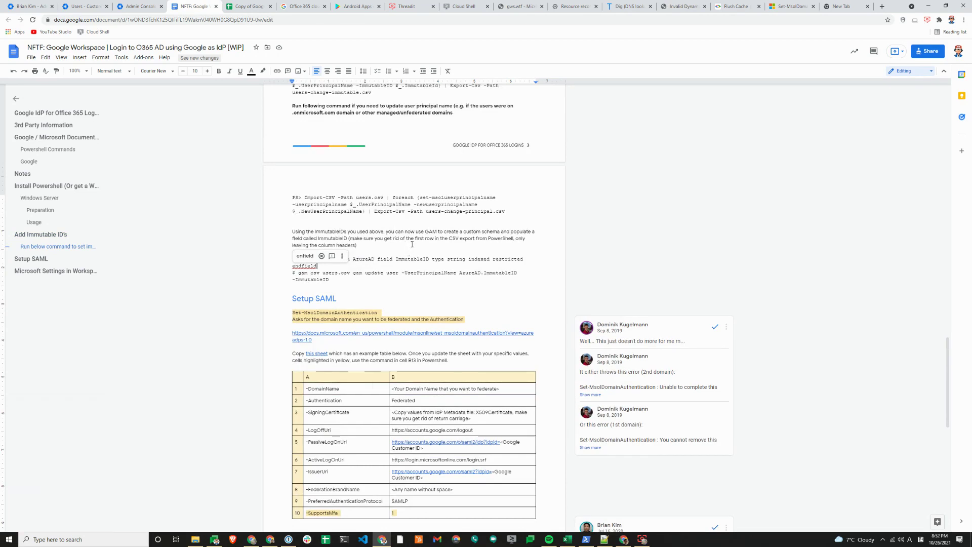
pyautogui.scroll(-2, 413, 249)
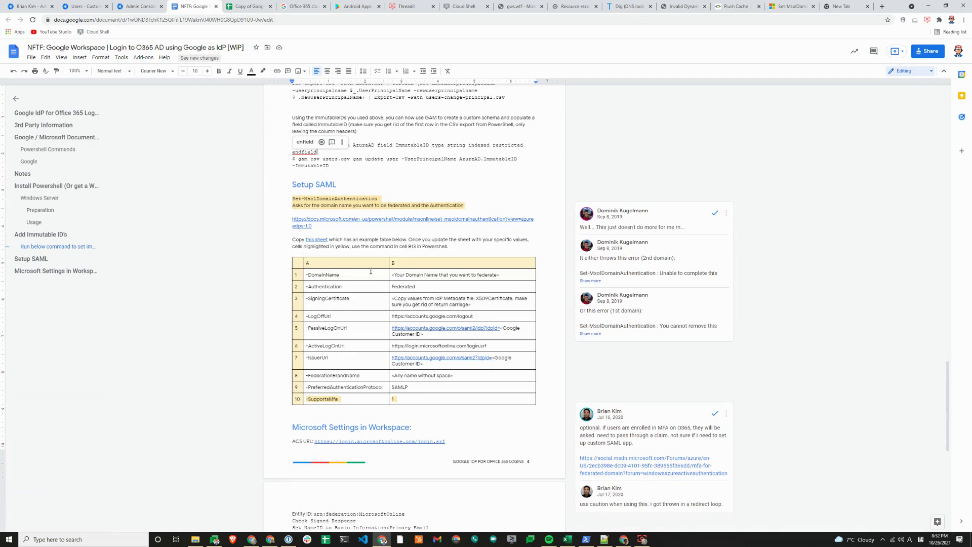
pyautogui.click(344, 240)
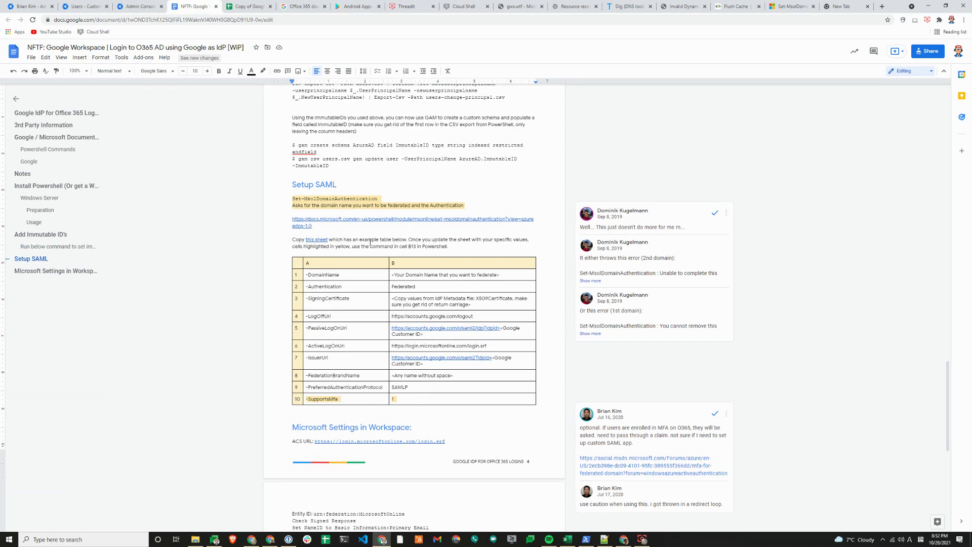
# Inspect the signing certificate (B3), PassiveLogOnUri (B5) and IssuerUri (B7) in the parameter spreadsheet
pyautogui.click(248, 7)
pyautogui.scroll(3, 450, 168)
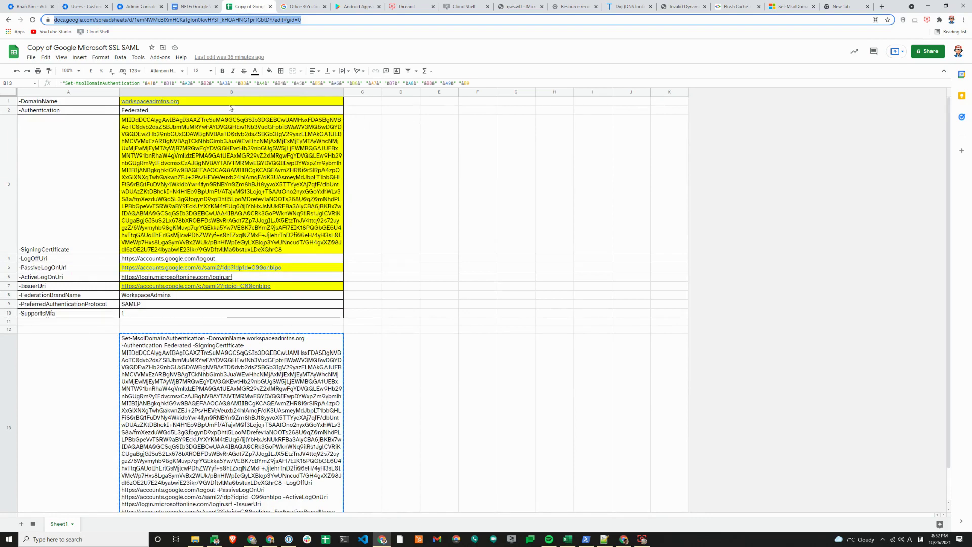
pyautogui.click(149, 233)
pyautogui.click(303, 269)
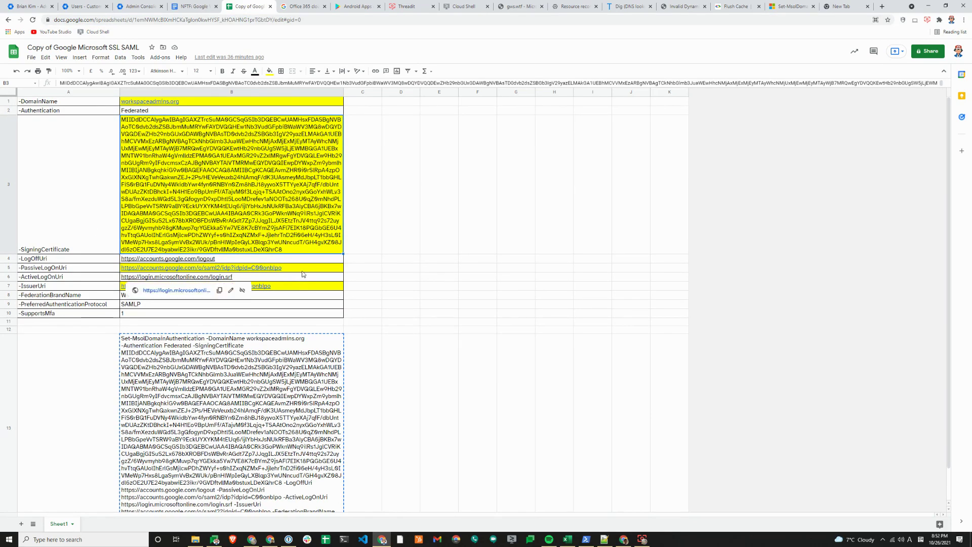
pyautogui.click(305, 288)
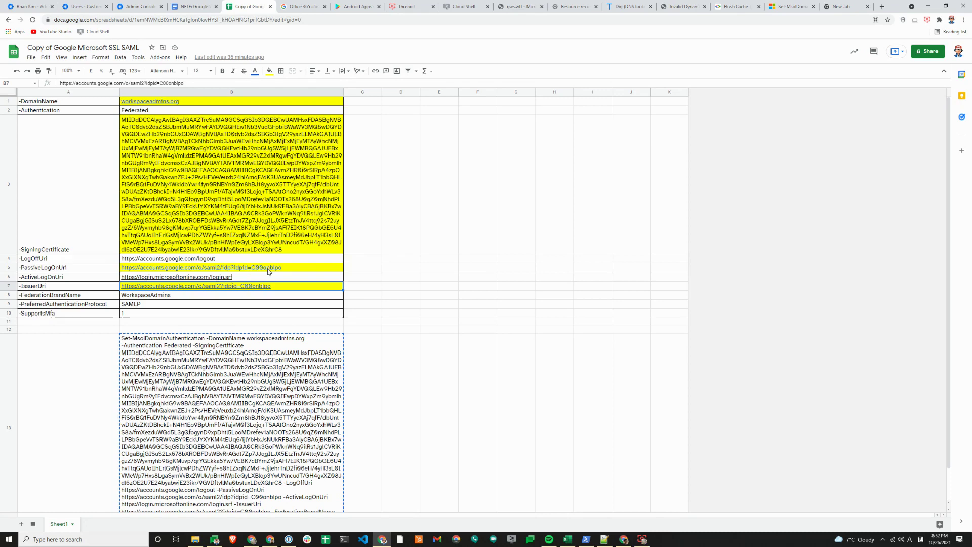
pyautogui.moveTo(264, 273)
# View the Workspace Admins Organization ID on the managed Google Play Settings page
pyautogui.click(356, 6)
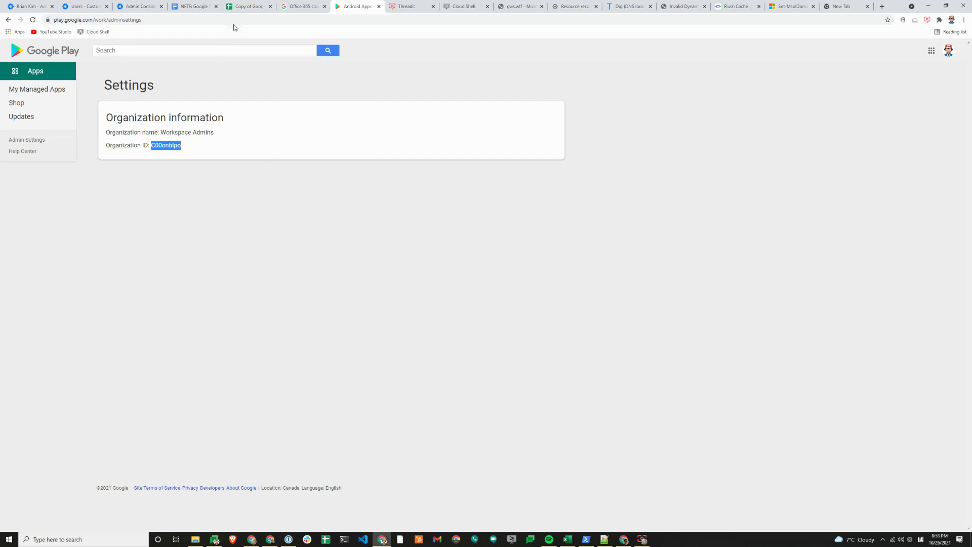
# Check the user's AzureAD ImmutableID attribute, then view the SAML IdP details with certificate at top
pyautogui.click(249, 10)
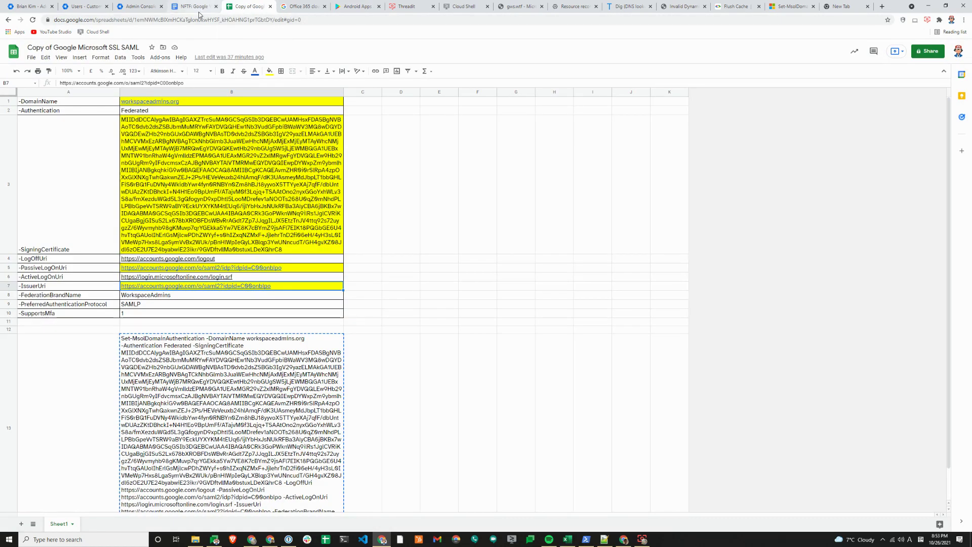
pyautogui.click(51, 10)
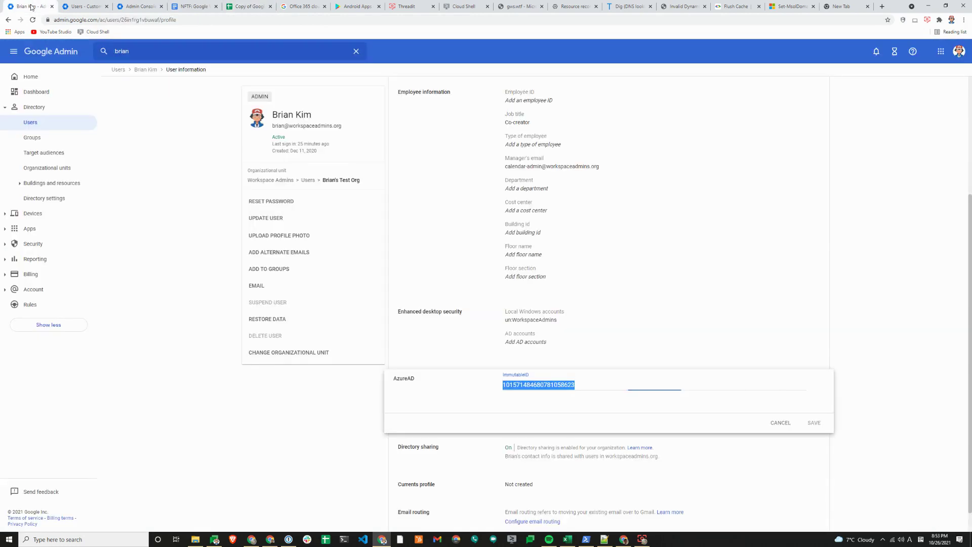
pyautogui.click(73, 11)
pyautogui.click(122, 7)
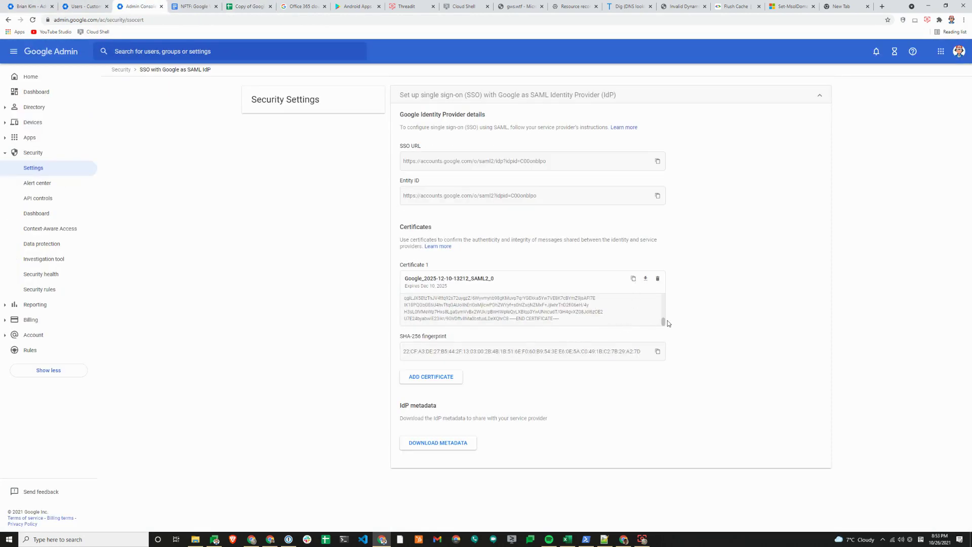
pyautogui.scroll(5, 664, 319)
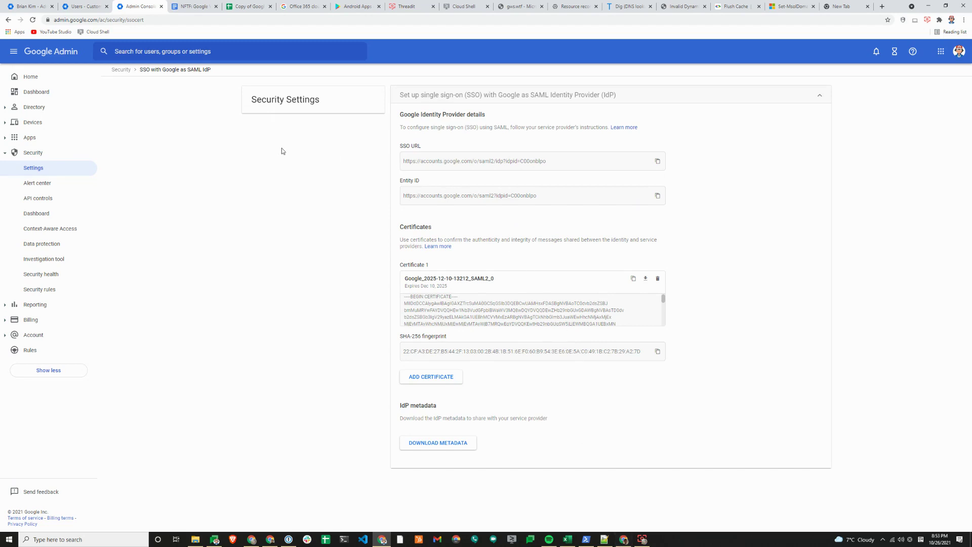
# Select the assembled Set-MsolDomainAuthentication command in B13 and bring up Windows PowerShell to run it
pyautogui.click(240, 4)
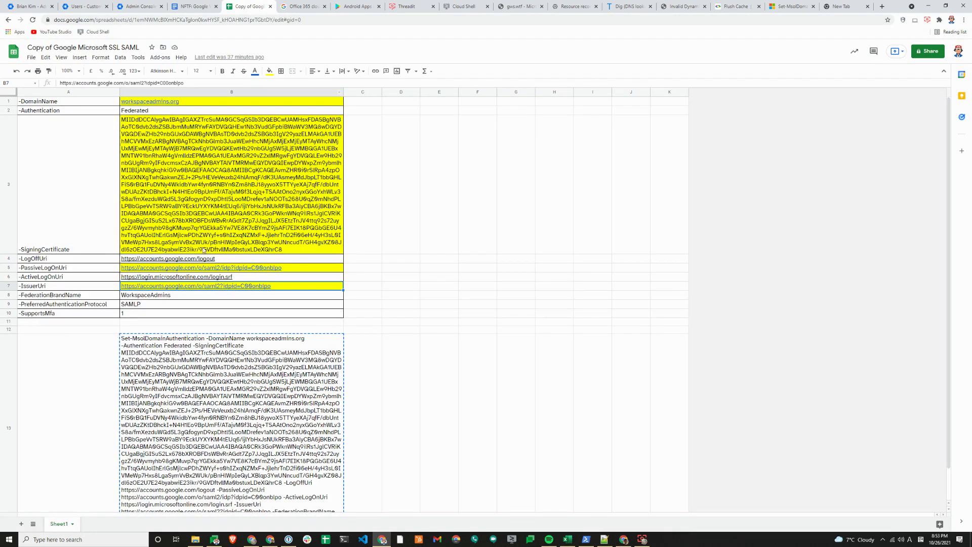
pyautogui.click(212, 196)
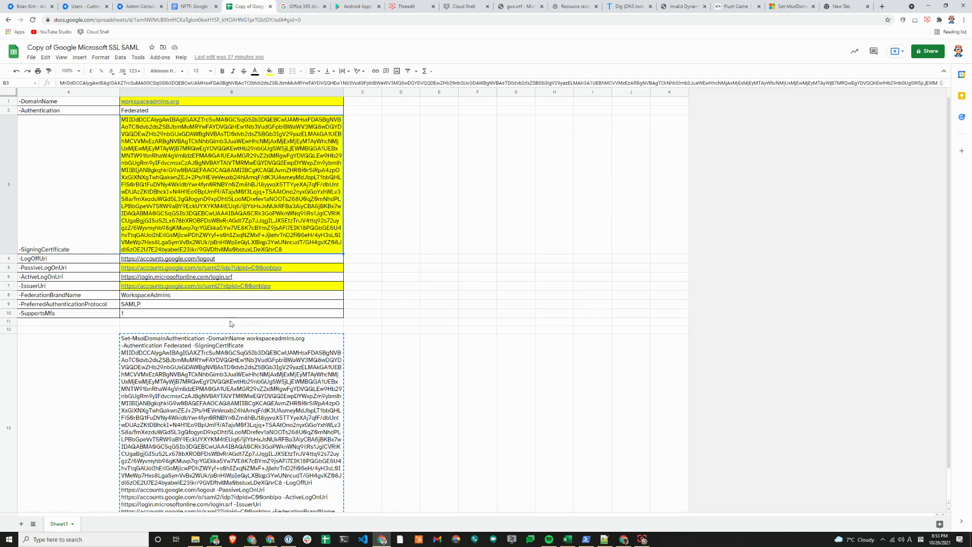
pyautogui.scroll(-2, 287, 356)
pyautogui.click(223, 304)
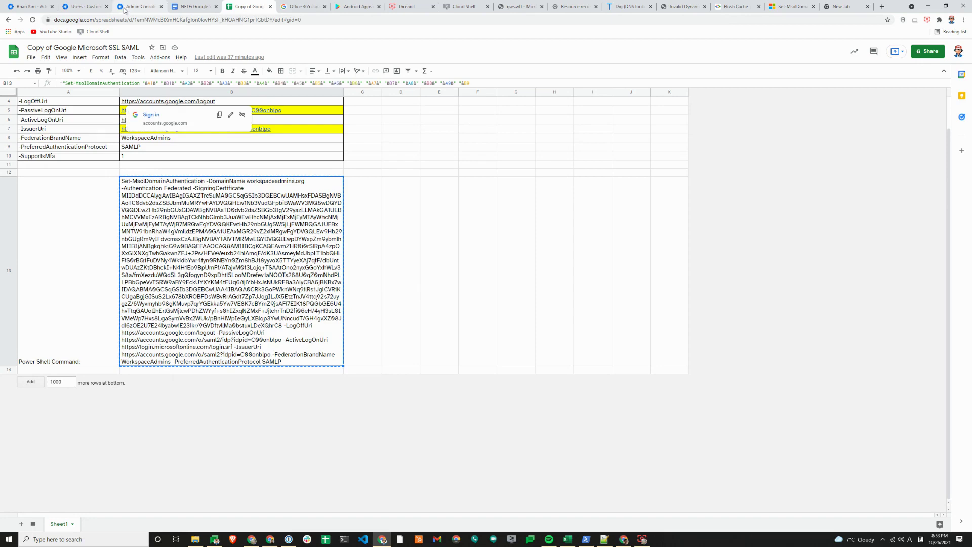
pyautogui.click(587, 540)
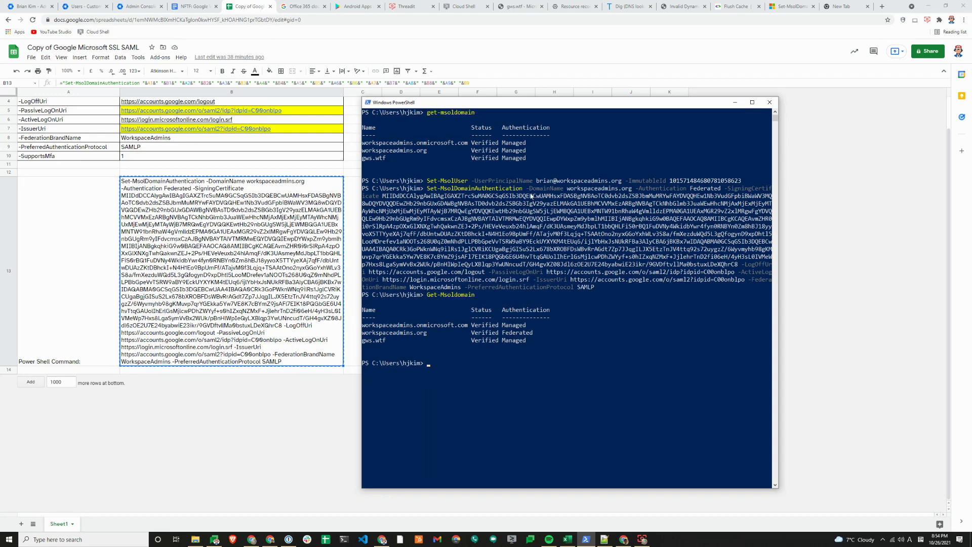
# Confirm workspaceadmins.org shows Verified Federated in PowerShell, then open a blank Chrome Incognito window
pyautogui.hotkey('alt', 'Tab')
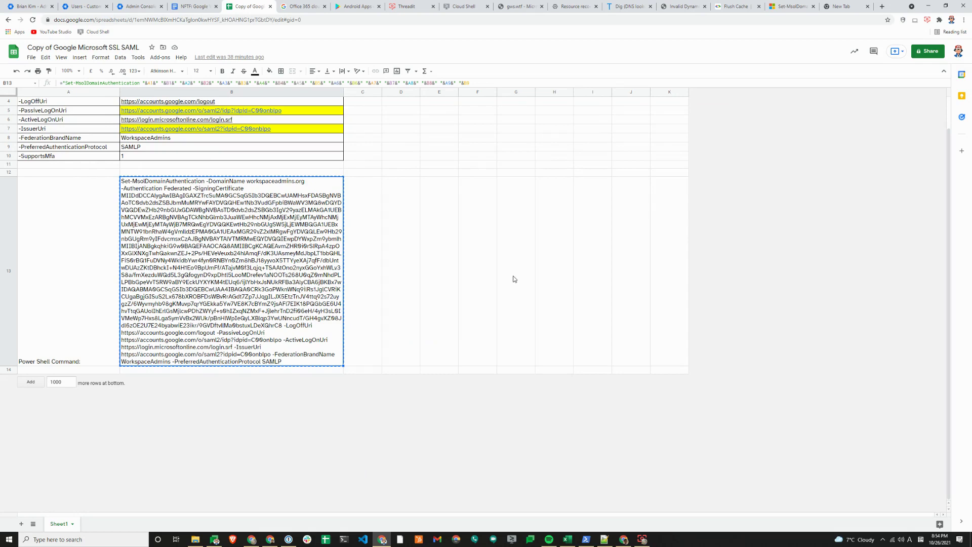
pyautogui.hotkey('alt', 'Tab')
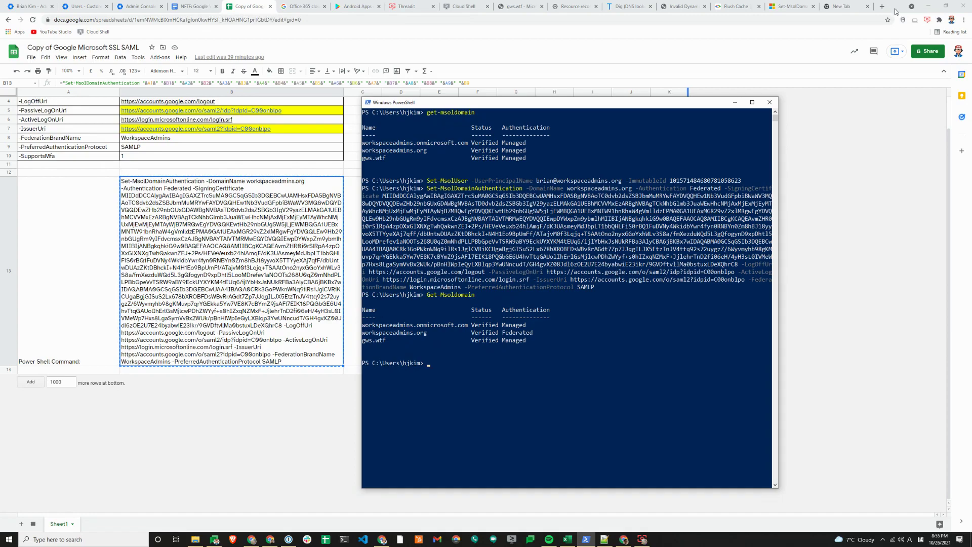
pyautogui.click(715, 19)
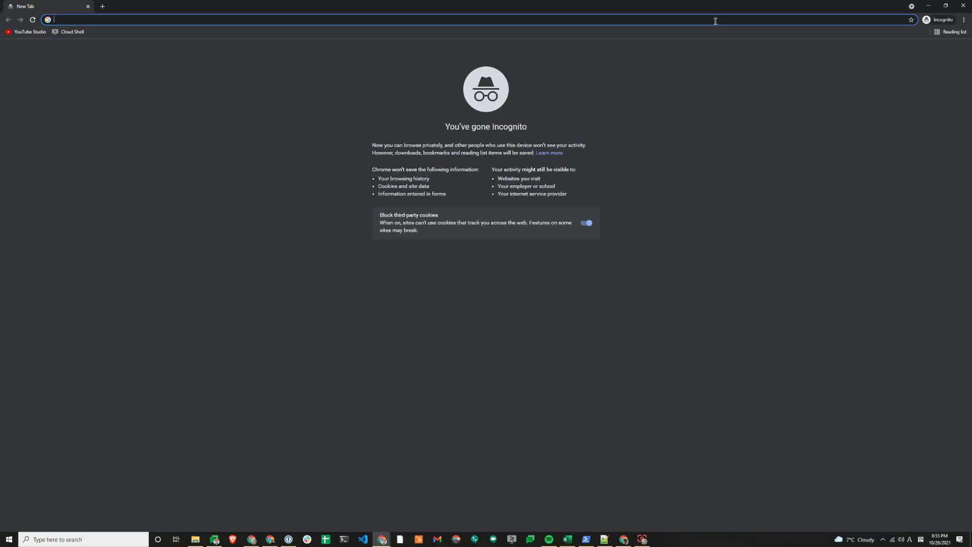
# Load myapplications.microsoft.com, enter the federated work account's e-mail, and reach Google's Sign in page
pyautogui.write('myappl')
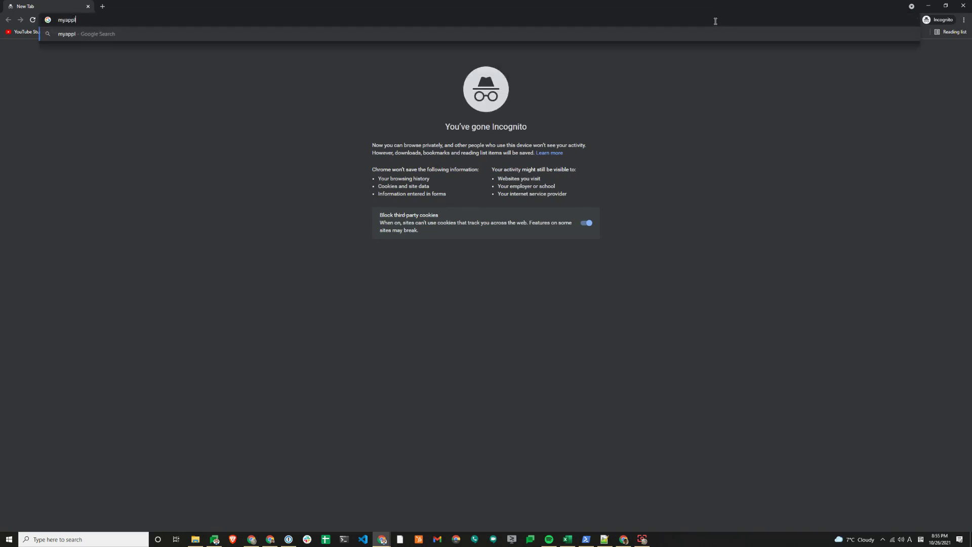
pyautogui.write('ications.microsoft.com')
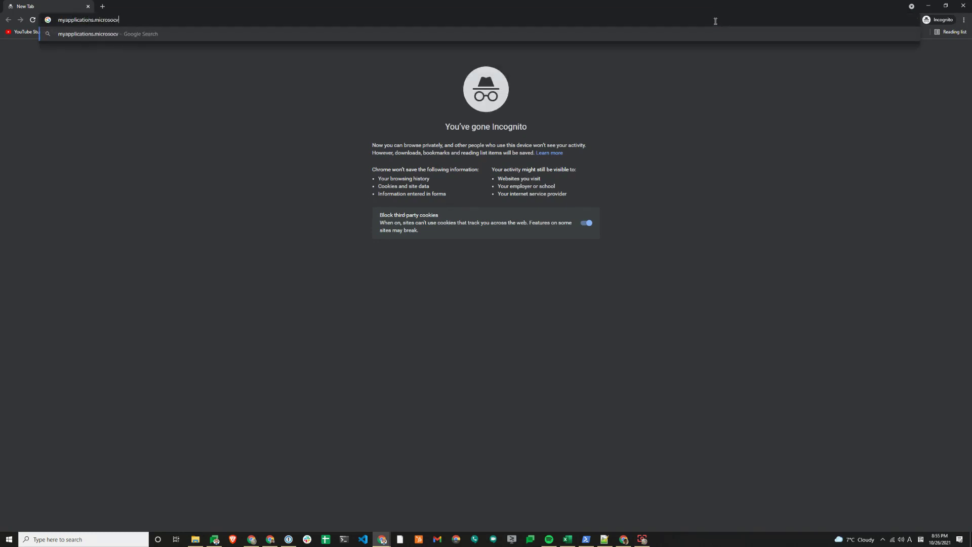
pyautogui.press('Return')
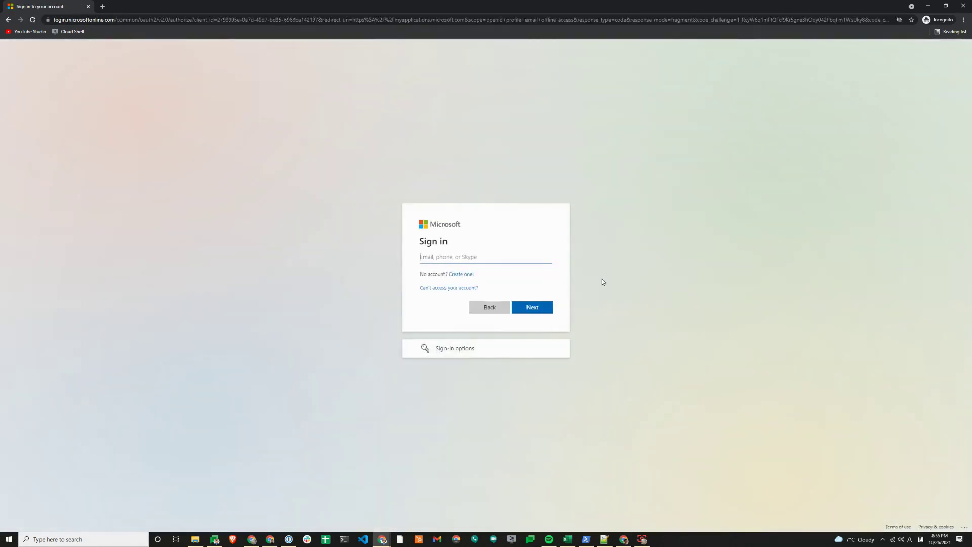
pyautogui.press('Return')
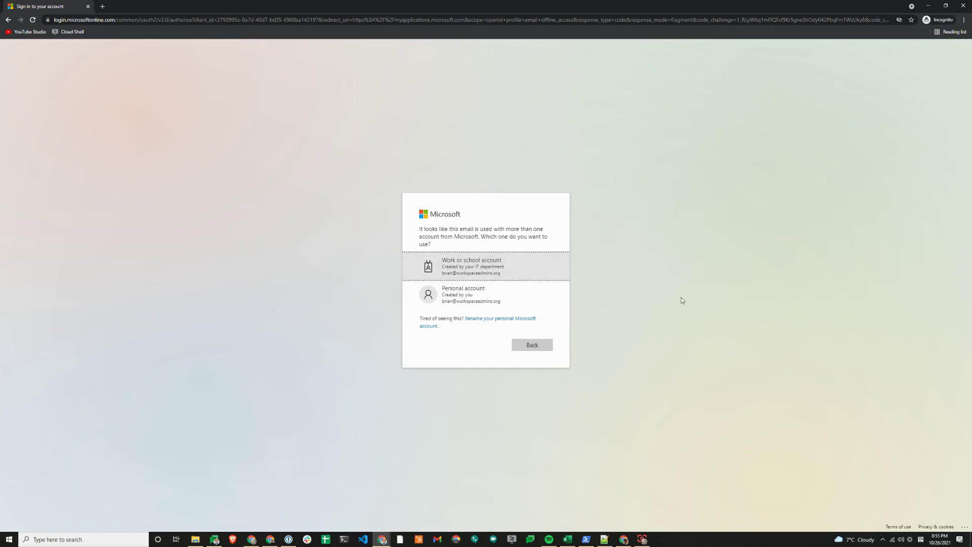
pyautogui.click(500, 271)
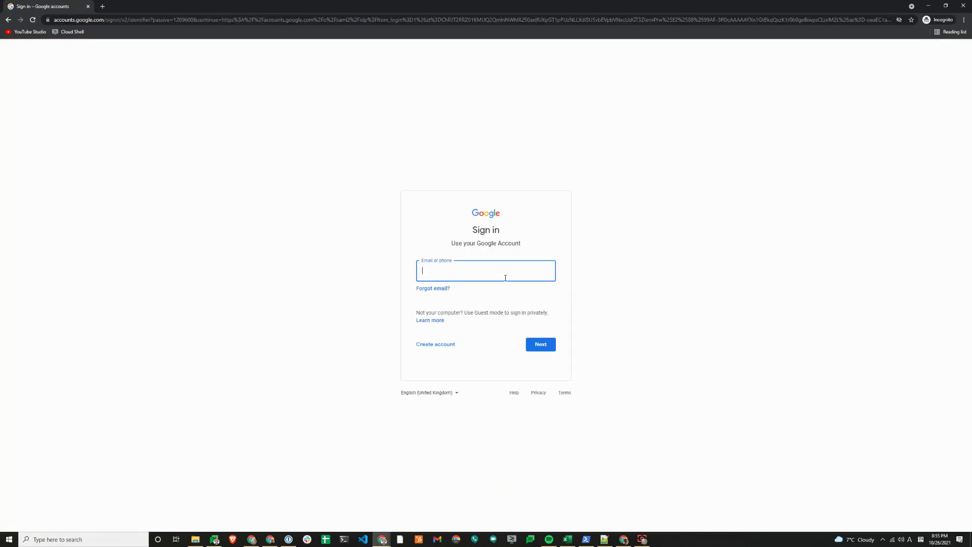
pyautogui.click(504, 277)
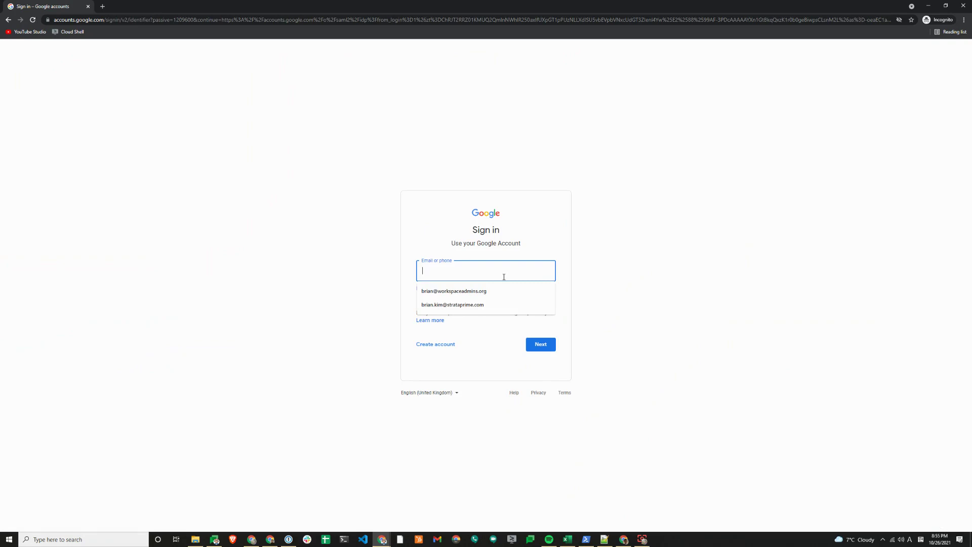
# Choose the saved admin account and copy its Google password from 1Password
pyautogui.click(501, 291)
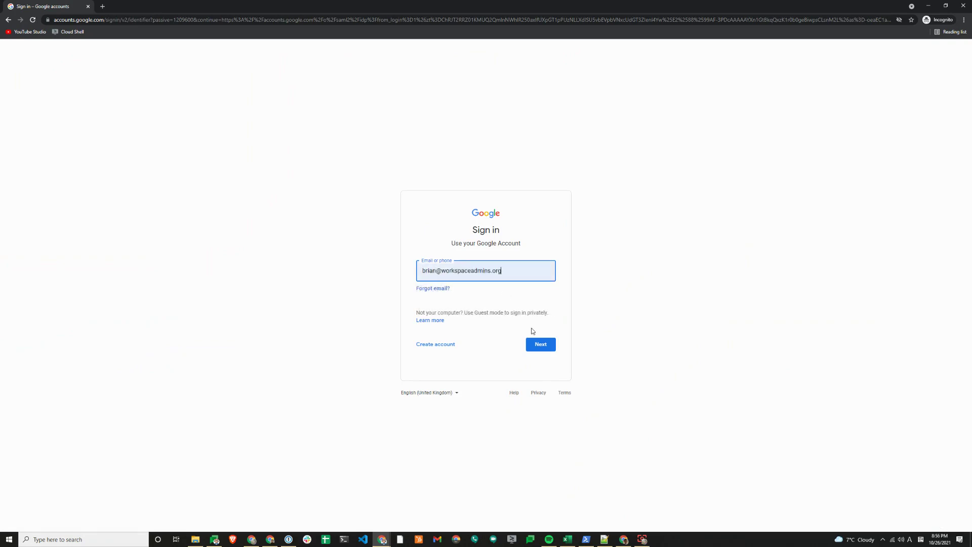
pyautogui.click(537, 344)
pyautogui.click(289, 539)
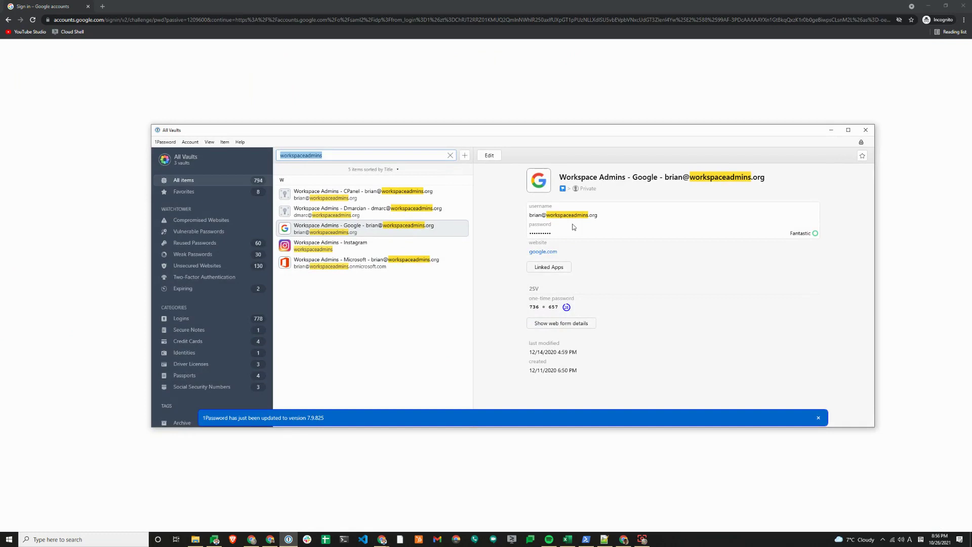
pyautogui.click(564, 233)
pyautogui.click(574, 93)
# Paste the password, pass the security key check, and choose to stay signed in to Microsoft
pyautogui.click(536, 280)
pyautogui.hotkey('ctrl', 'v')
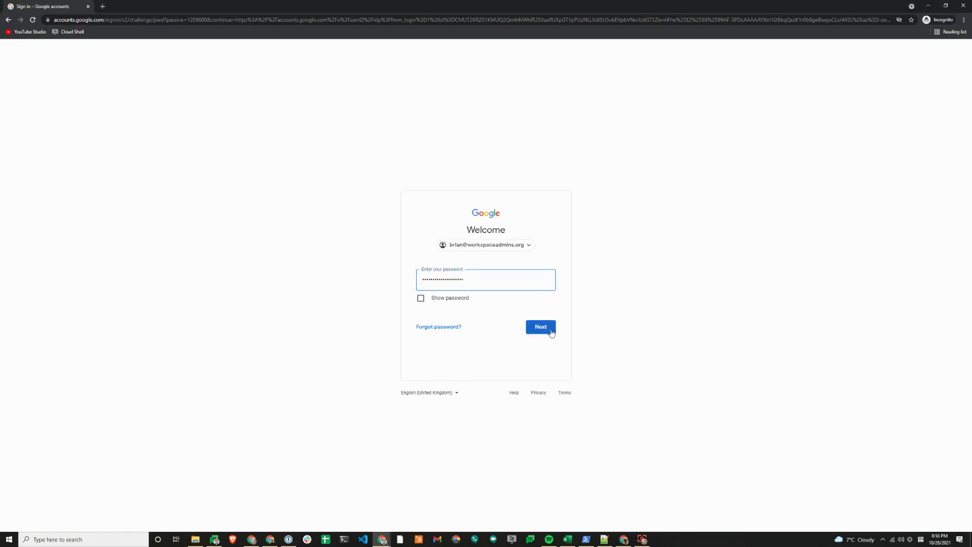
pyautogui.click(551, 330)
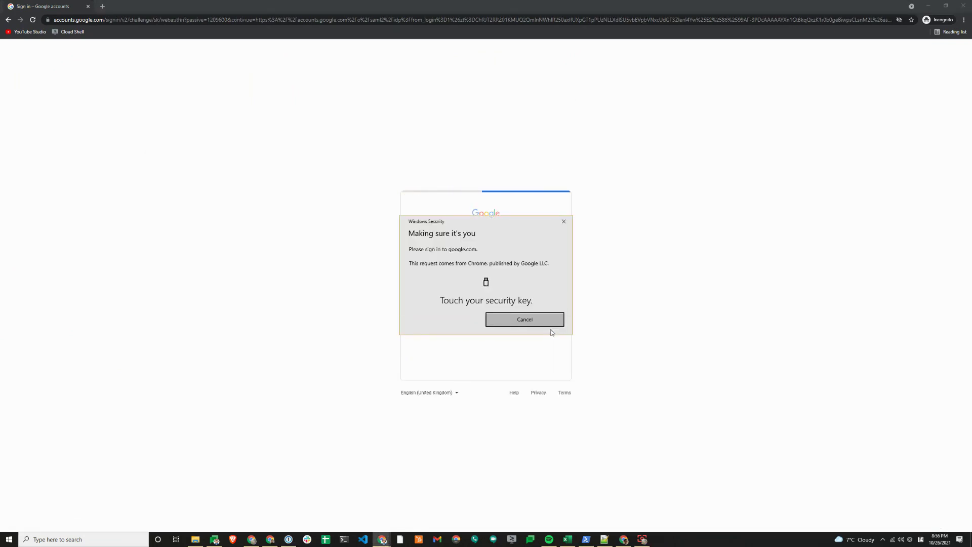
pyautogui.click(555, 380)
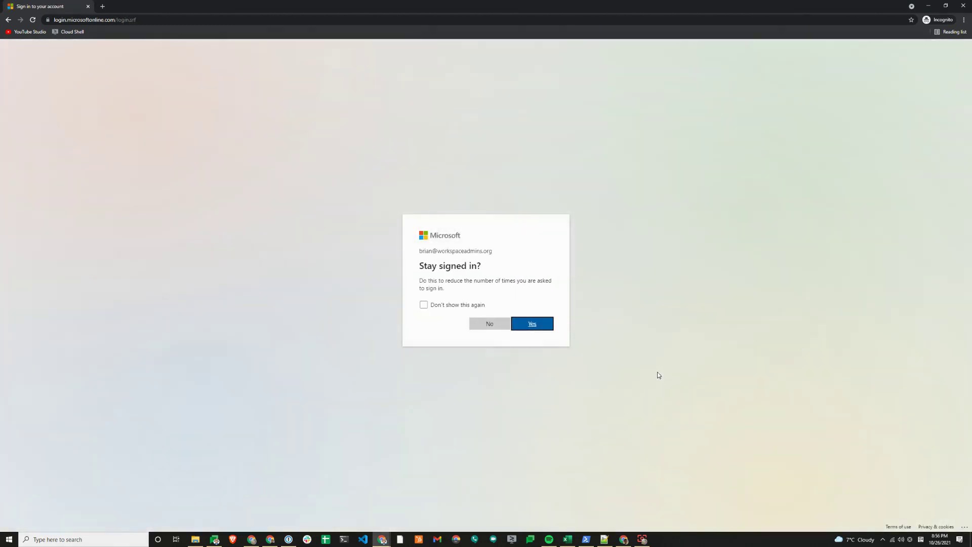
pyautogui.click(523, 325)
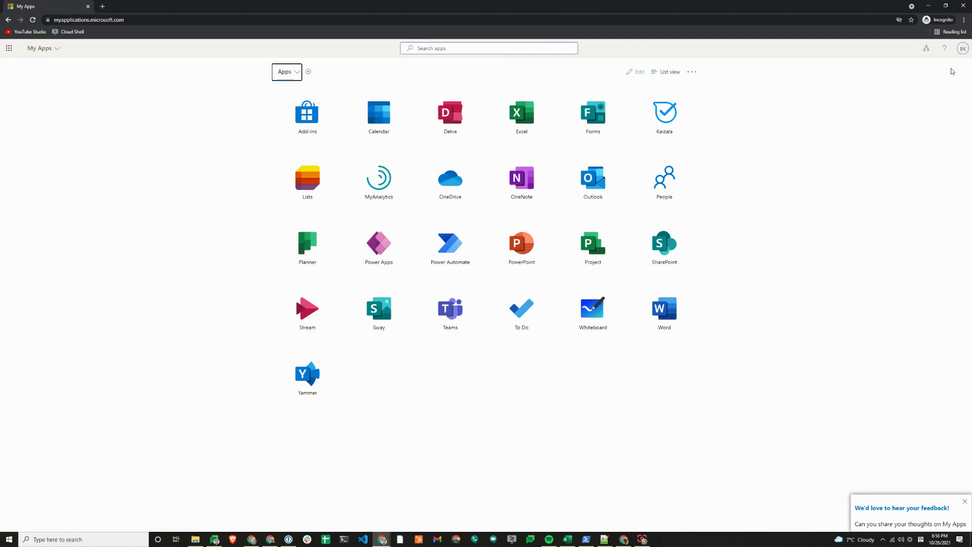
# Reopen a fresh private window and go to workspace.google.com/dashboard
pyautogui.click(964, 6)
pyautogui.press('Escape')
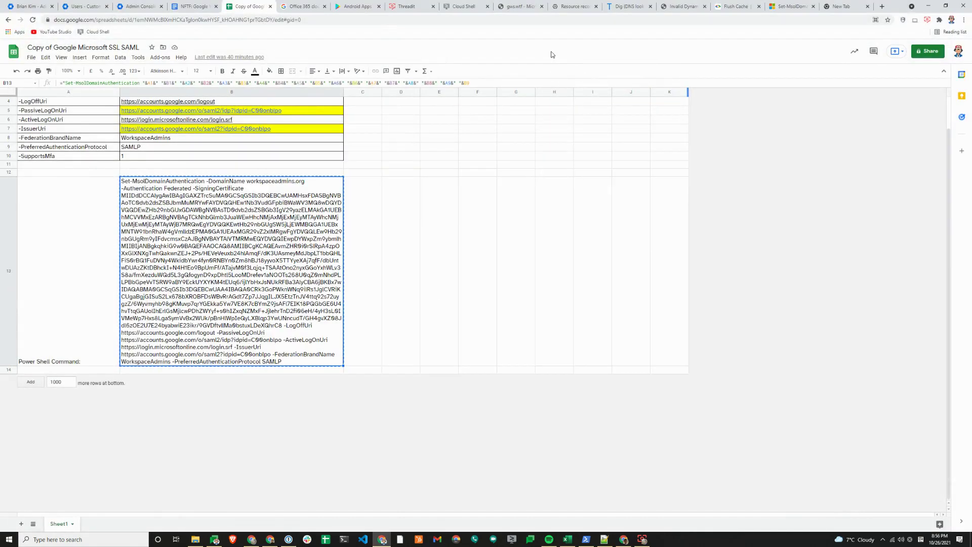
pyautogui.hotkey('ctrl', 'shift', 'n')
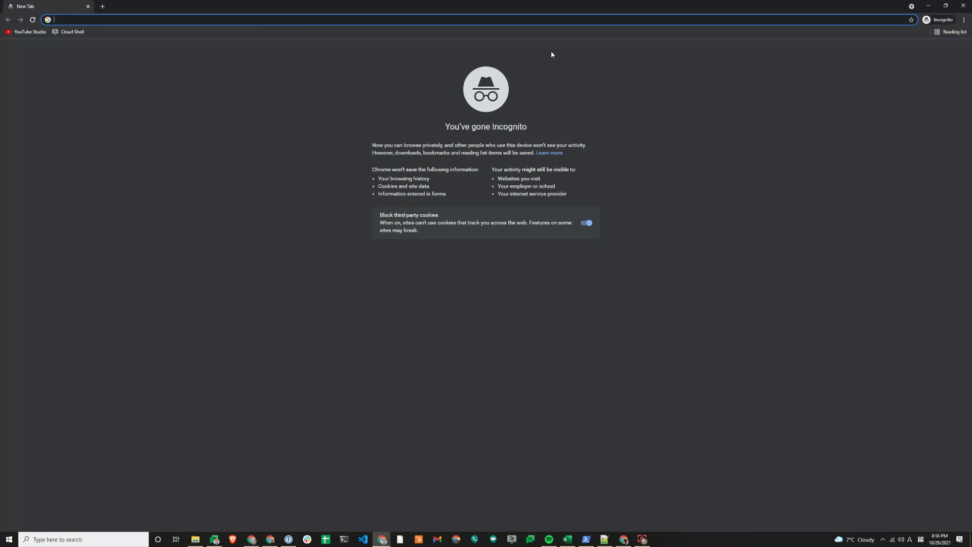
pyautogui.write('workspac')
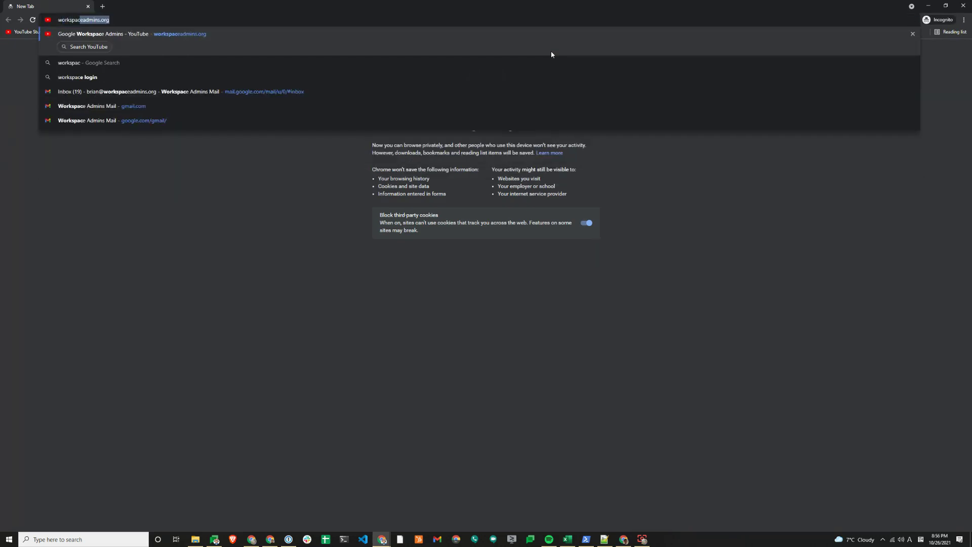
pyautogui.write('e.go')
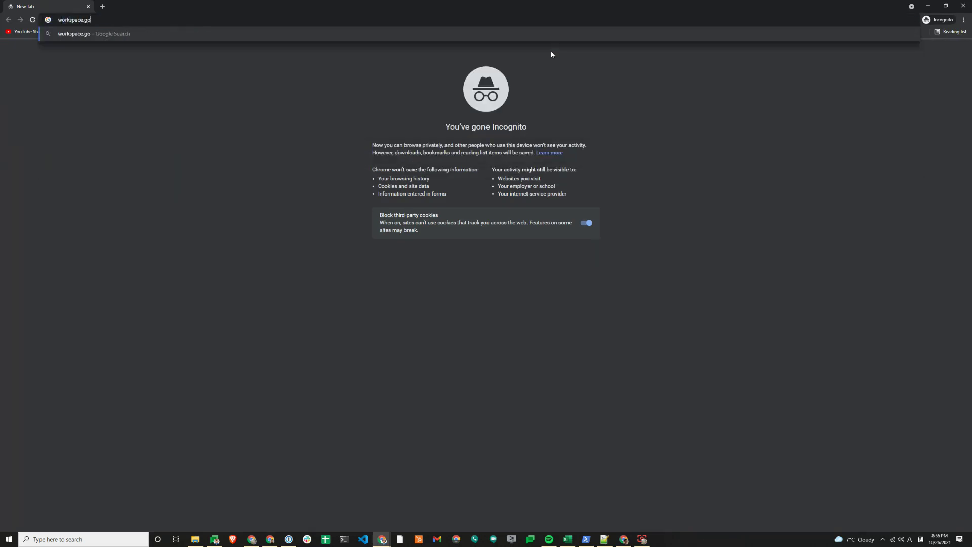
pyautogui.write('ogle.com/da')
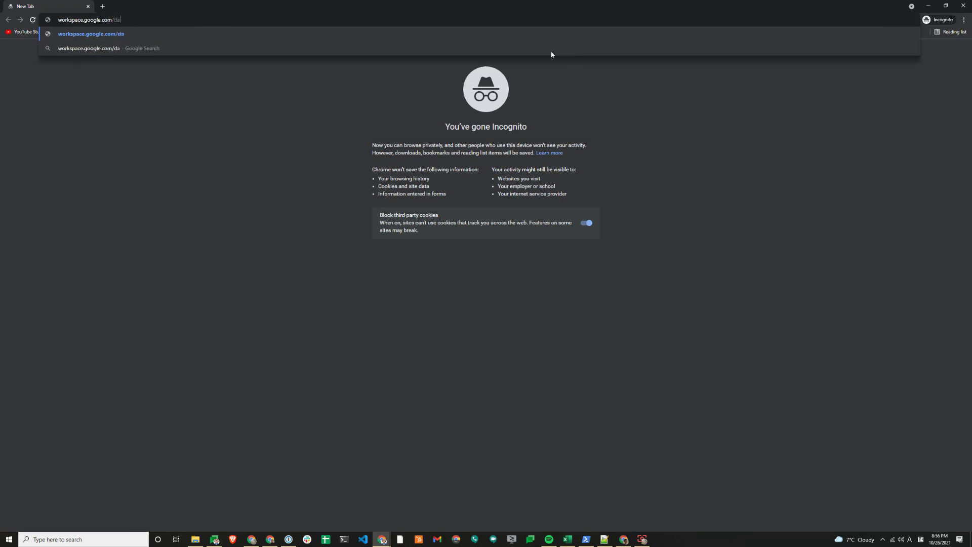
pyautogui.write('shboard')
pyautogui.press('Return')
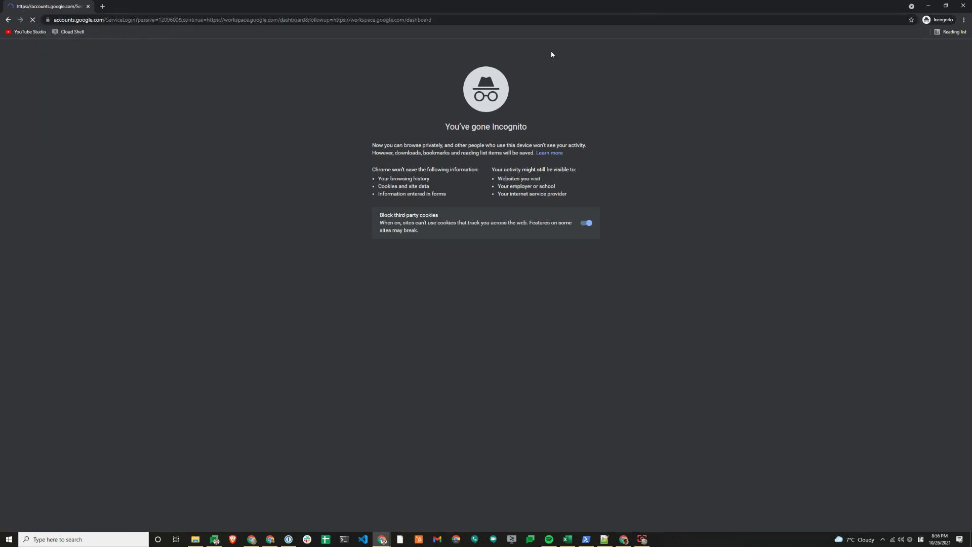
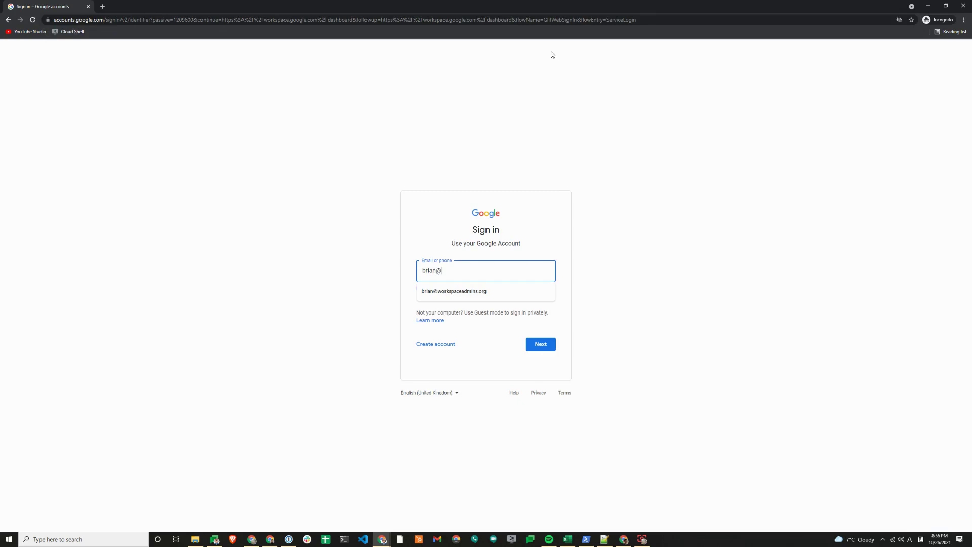
# Sign in with the admin account's e-mail and password and complete 2-Step Verification
pyautogui.press('Return')
pyautogui.hotkey('ctrl', 'v')
pyautogui.press('Return')
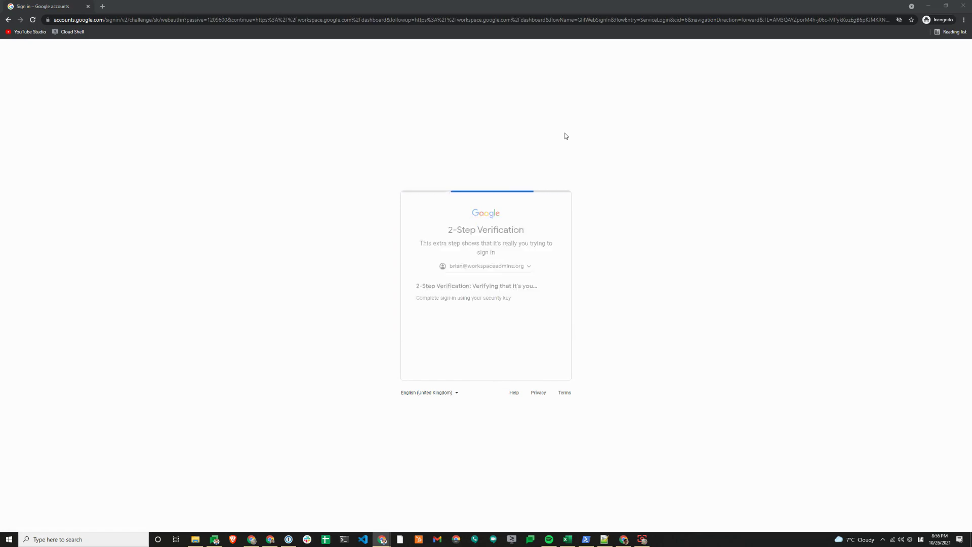
pyautogui.click(540, 373)
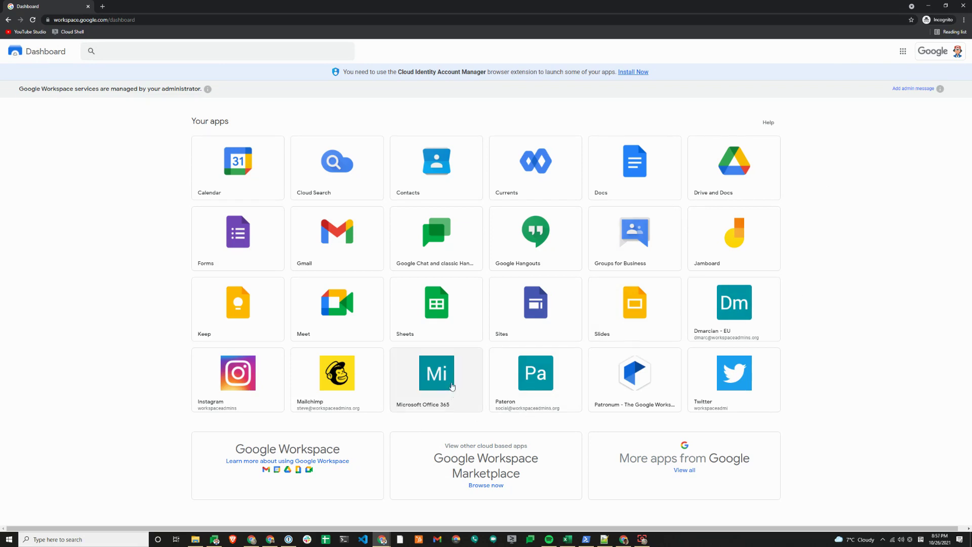
# Launch the Microsoft Office 365 tile and accept Stay signed in to reach Office Home
pyautogui.click(452, 386)
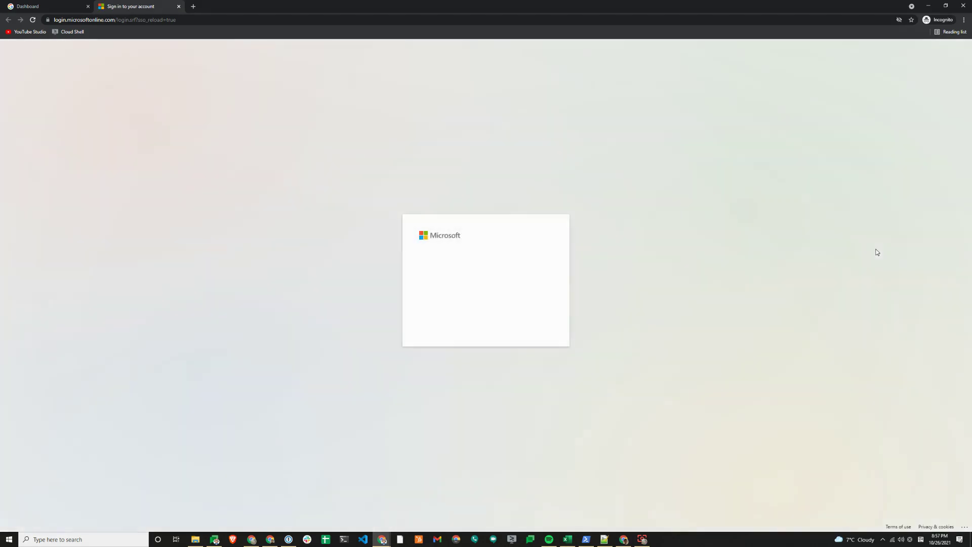
pyautogui.click(48, 6)
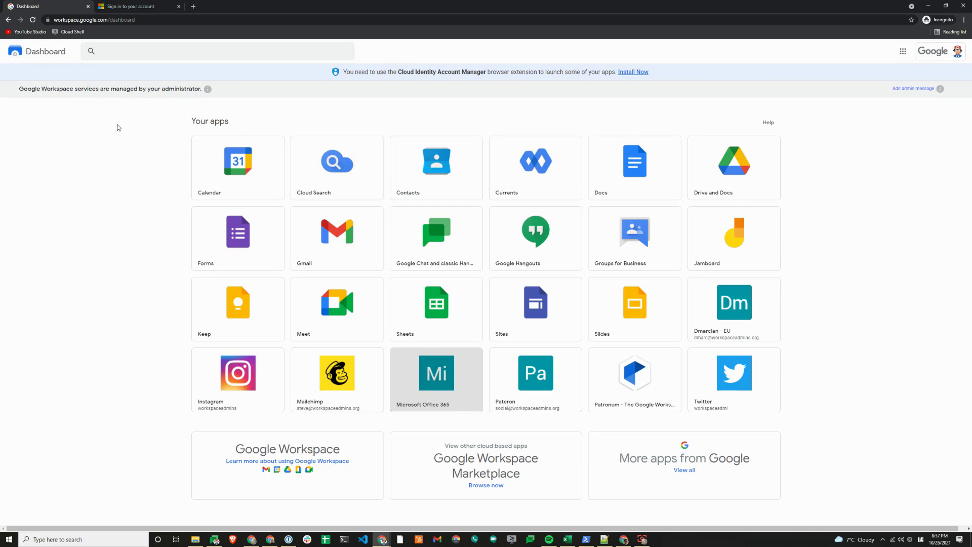
pyautogui.click(146, 6)
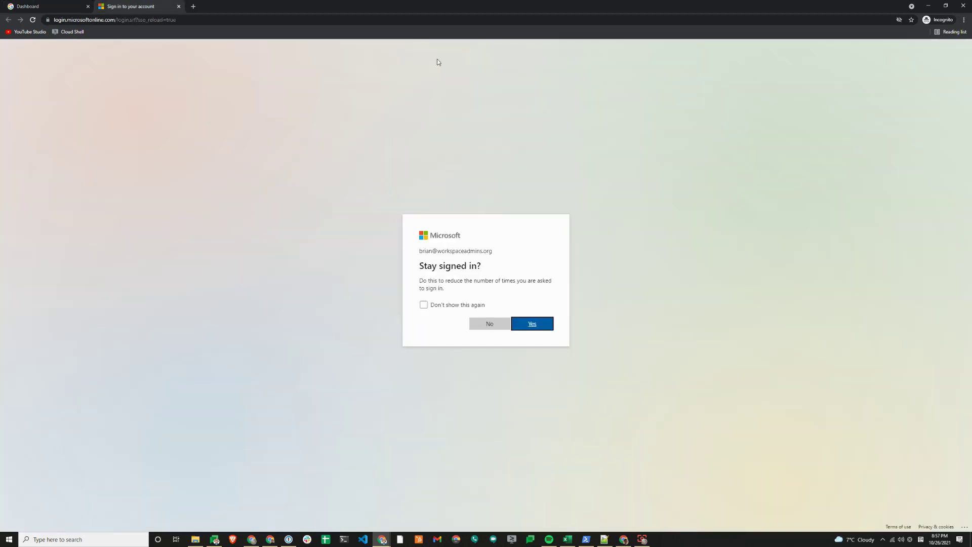
pyautogui.click(534, 326)
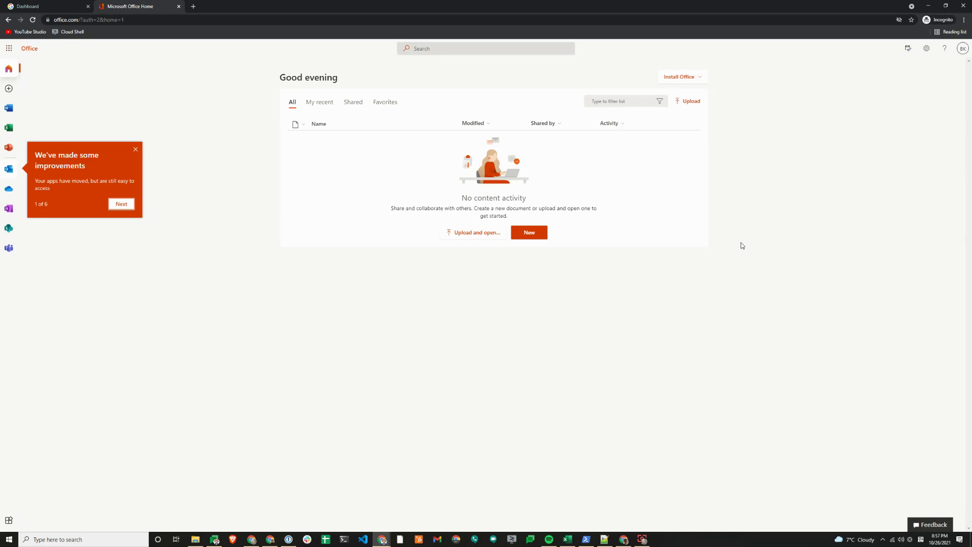
pyautogui.click(642, 538)
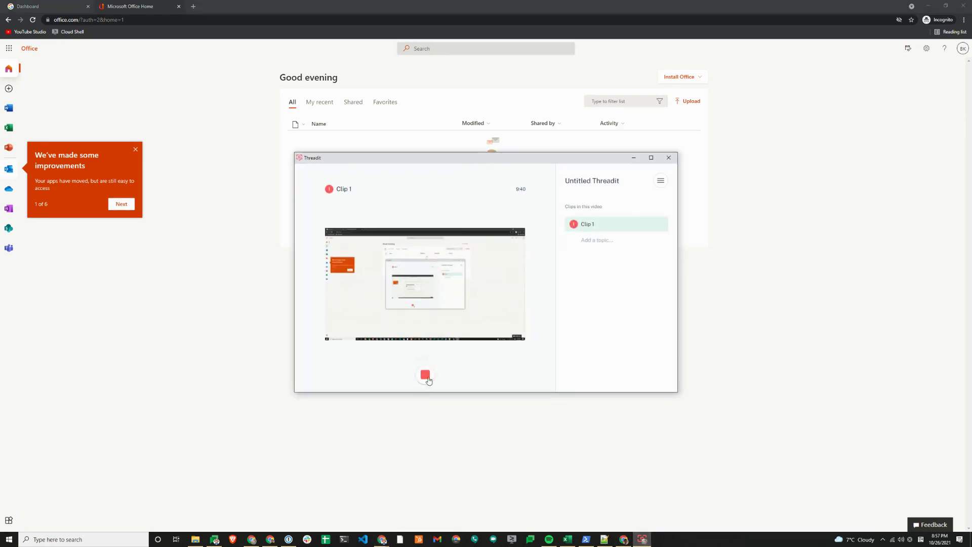